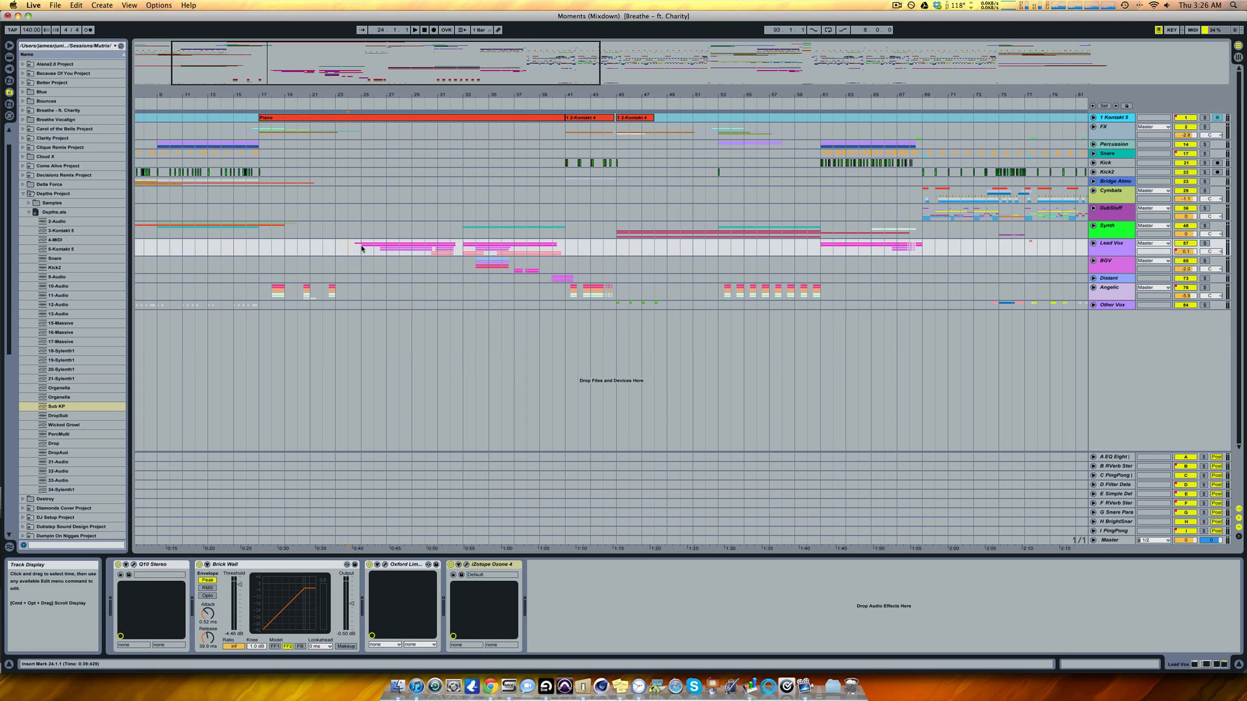
Play the song from bar 24, unfold the Lead Vox group and look through its vocal tracks V1 to V11.
key(space)
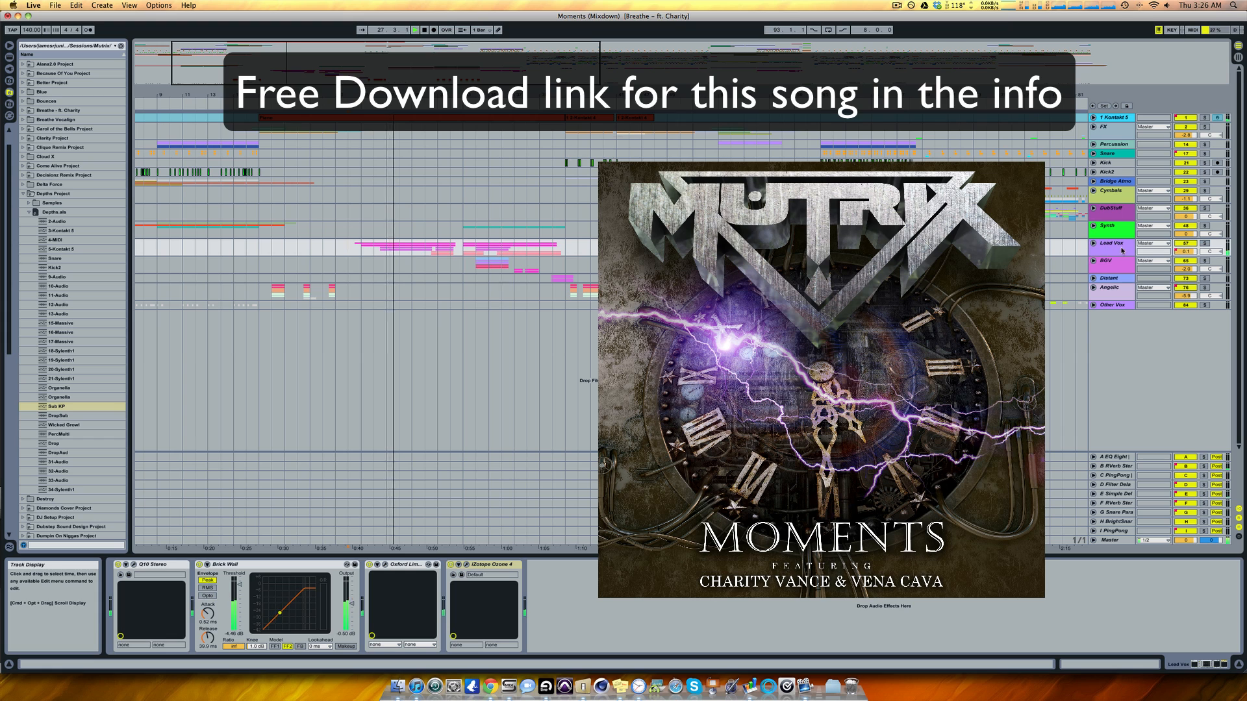
click(1094, 243)
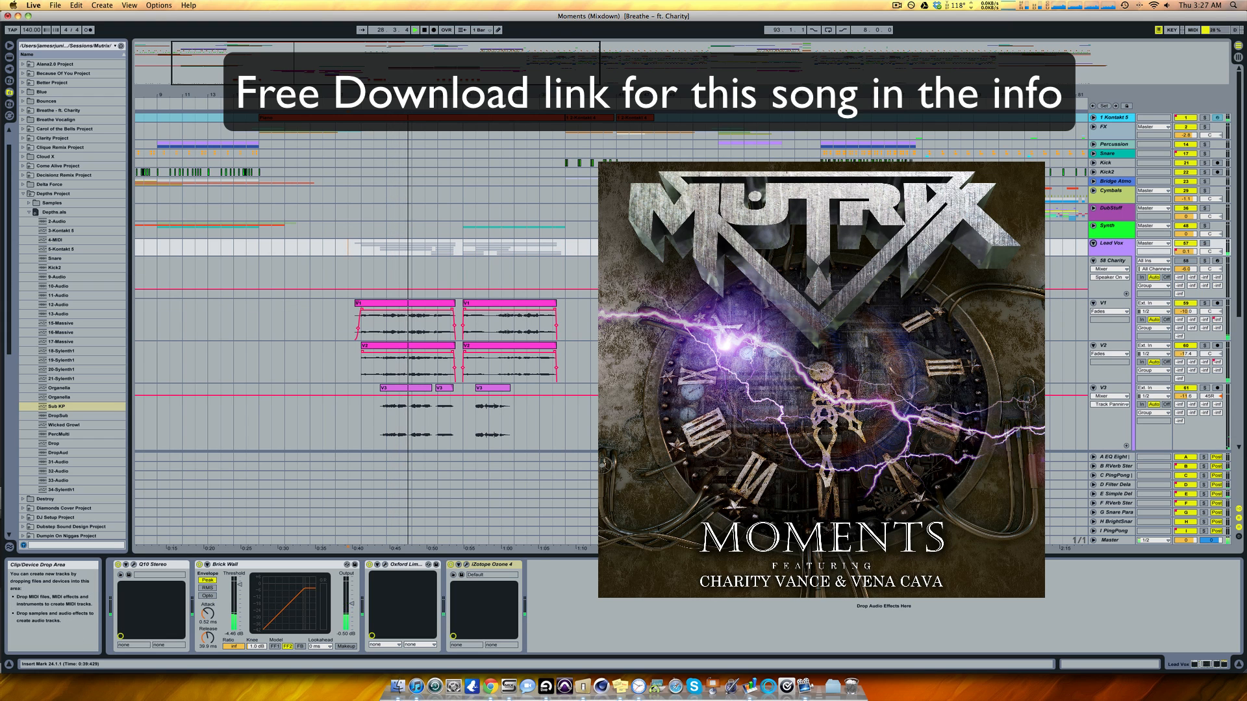
scroll(822, 325, down, 1)
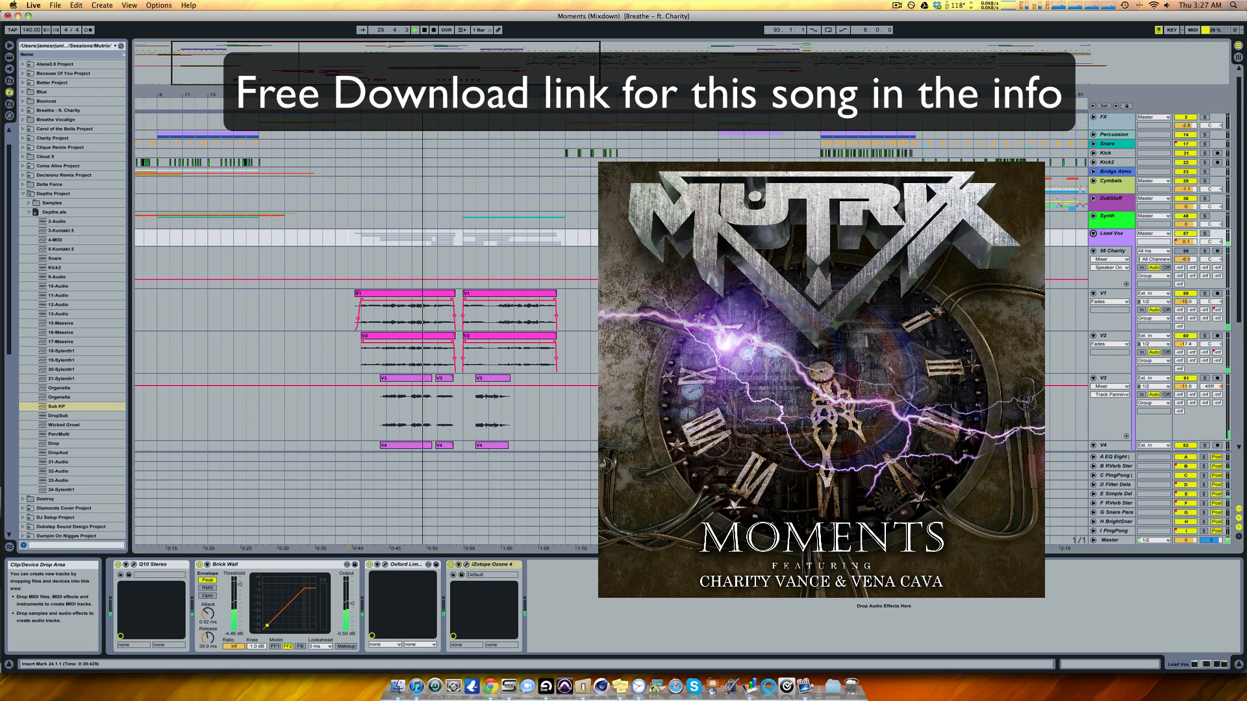
scroll(682, 325, down, 2)
scroll(681, 325, down, 2)
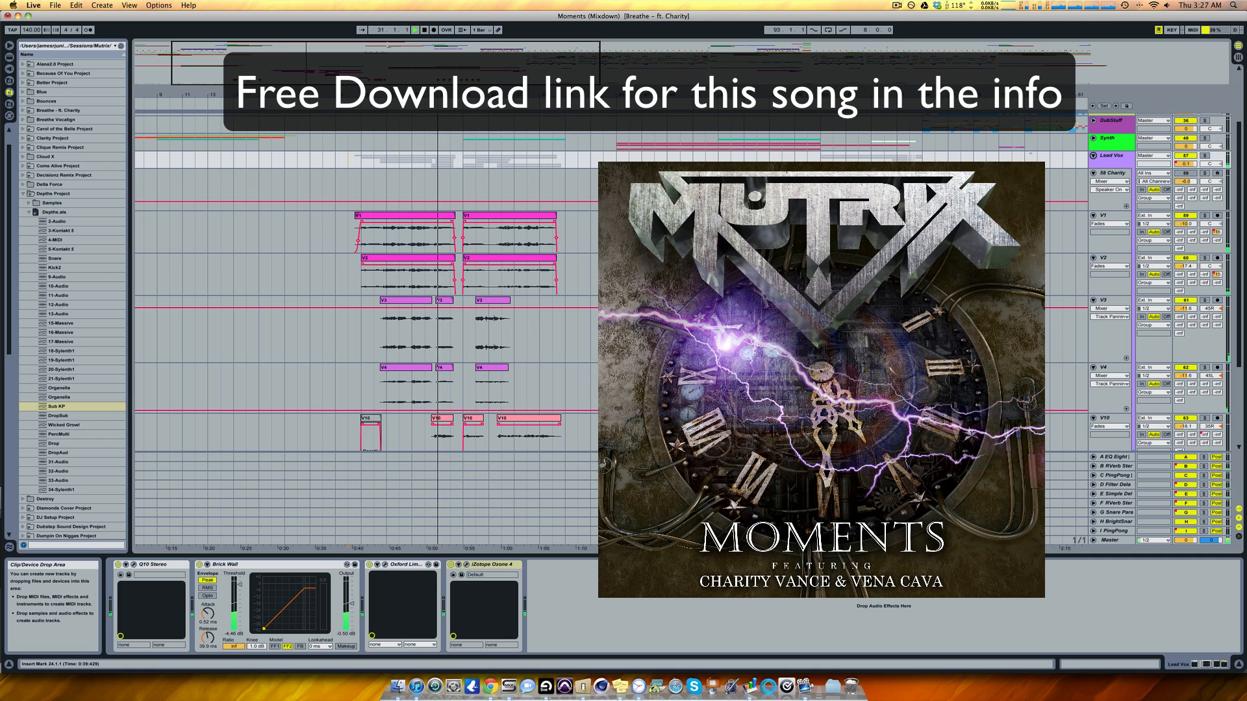
scroll(682, 325, down, 4)
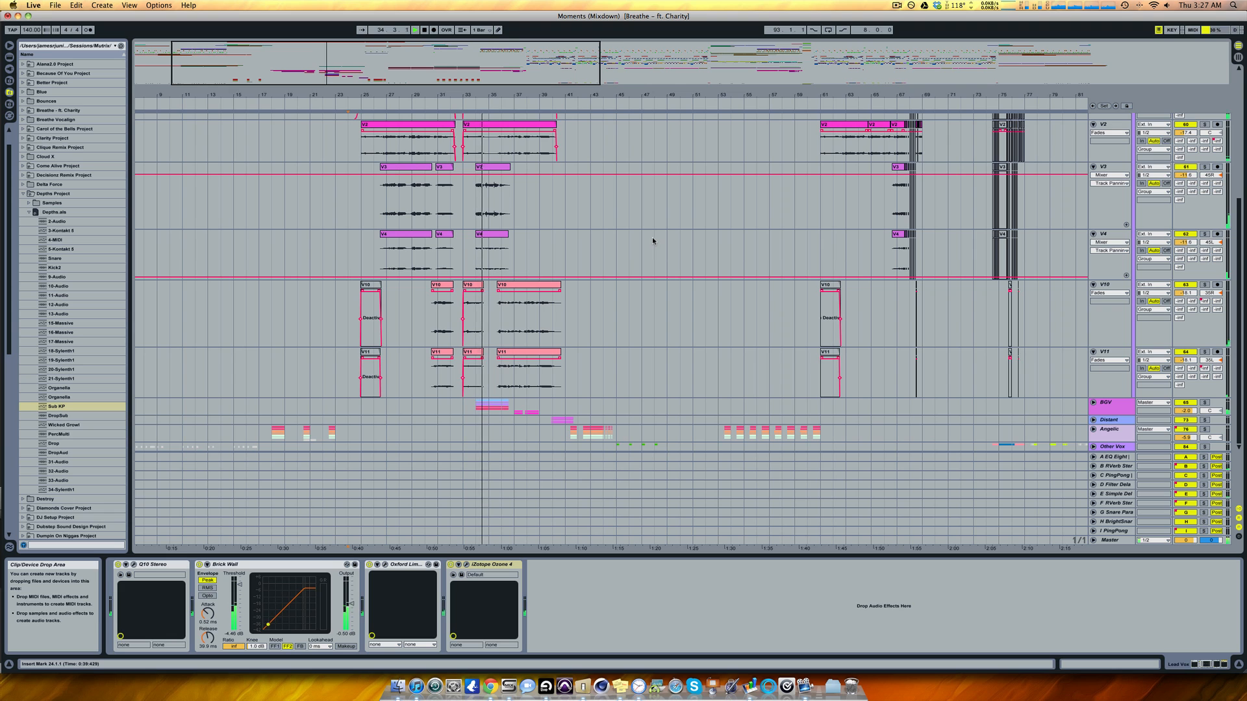
scroll(652, 240, up, 1)
scroll(652, 241, up, 2)
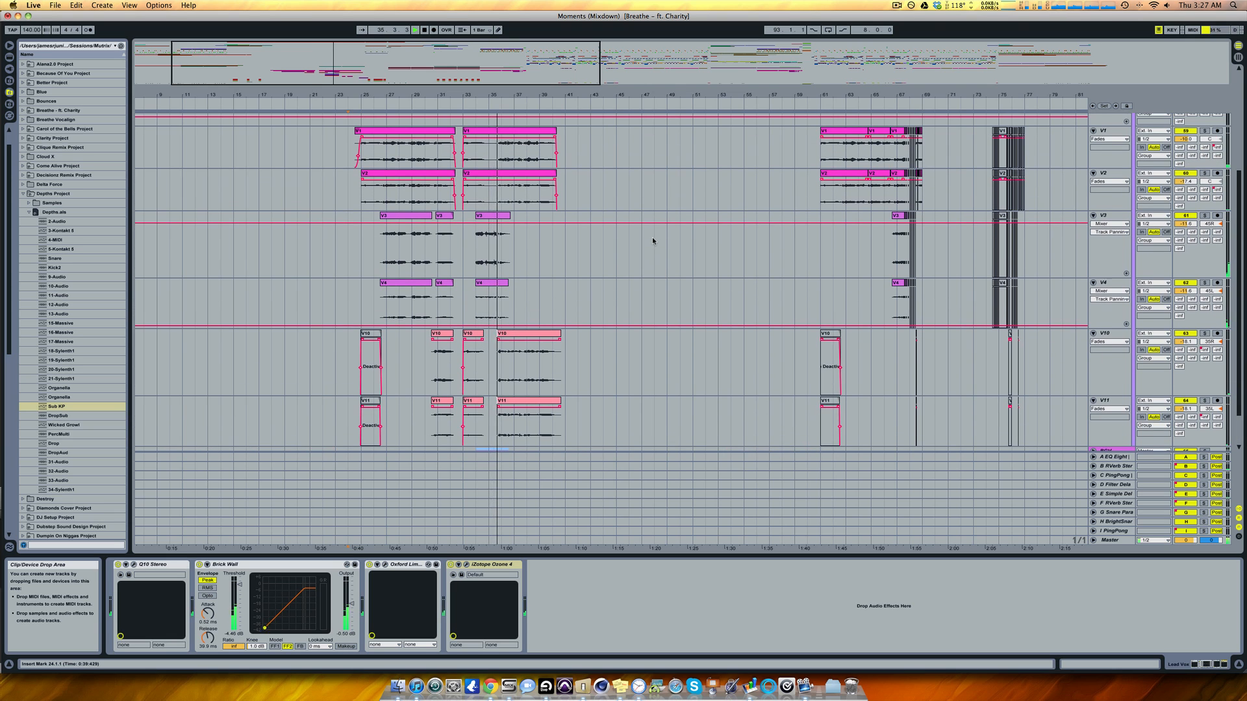
scroll(653, 240, up, 1)
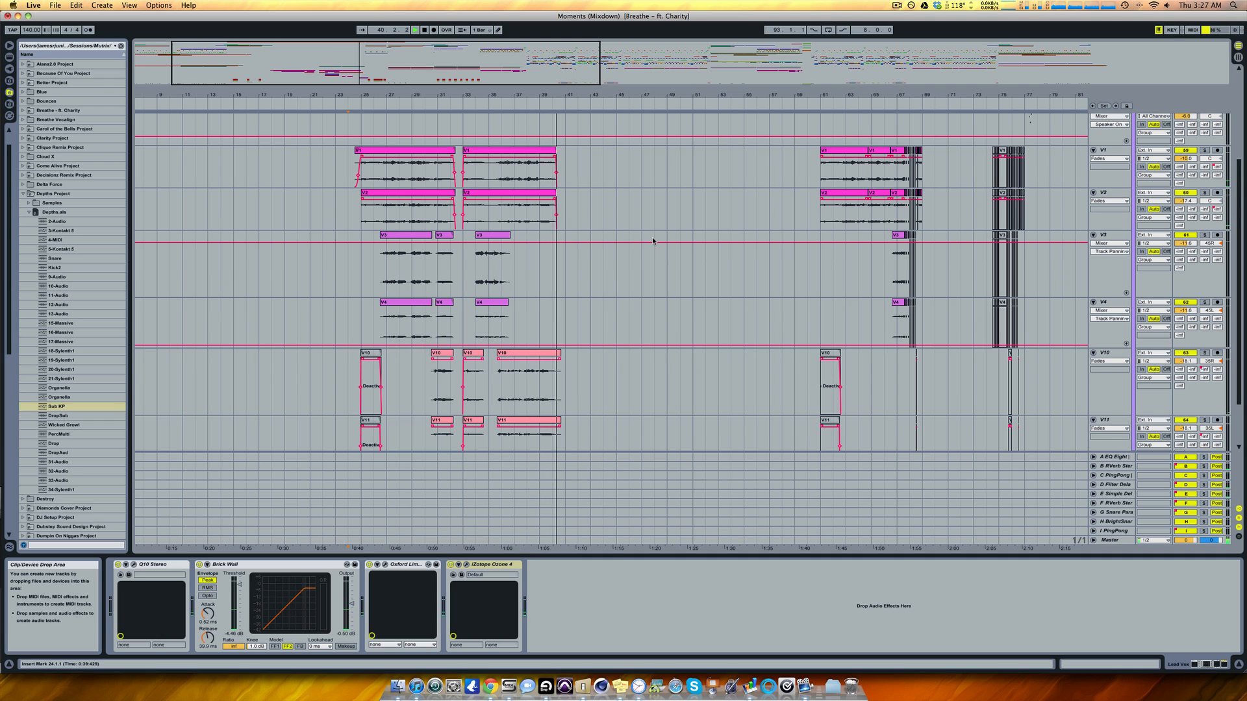
scroll(652, 239, down, 3)
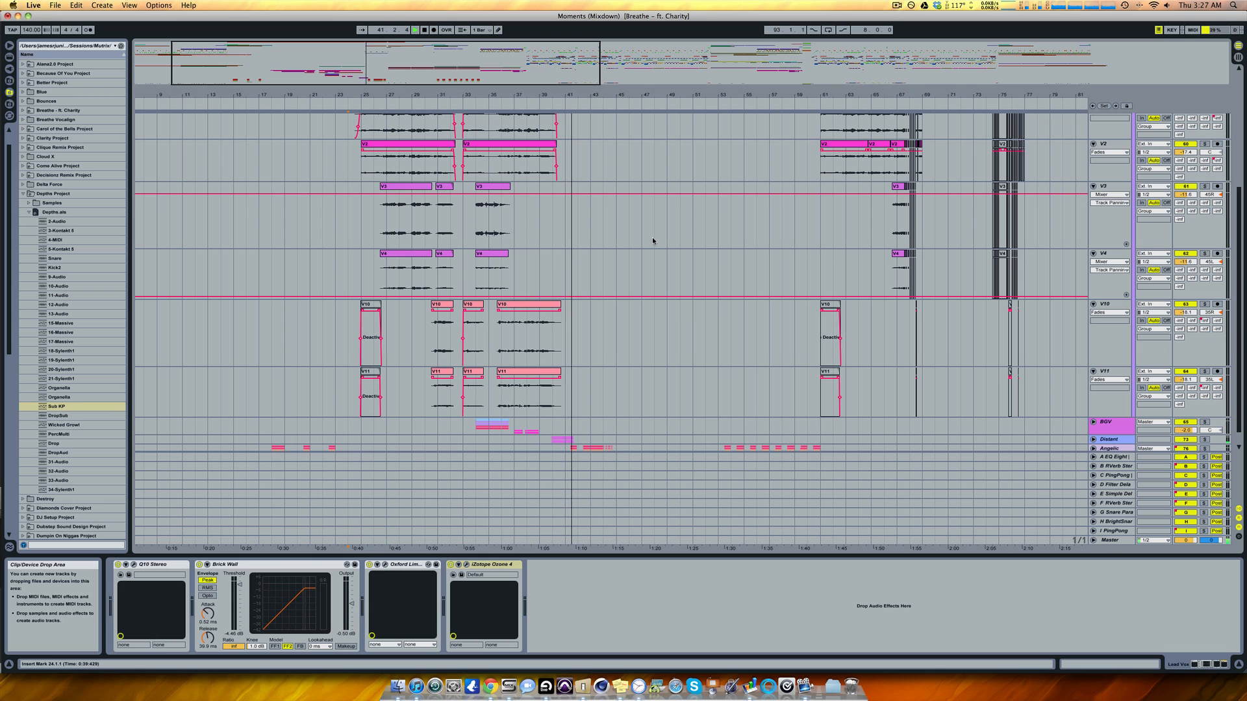
scroll(653, 239, down, 1)
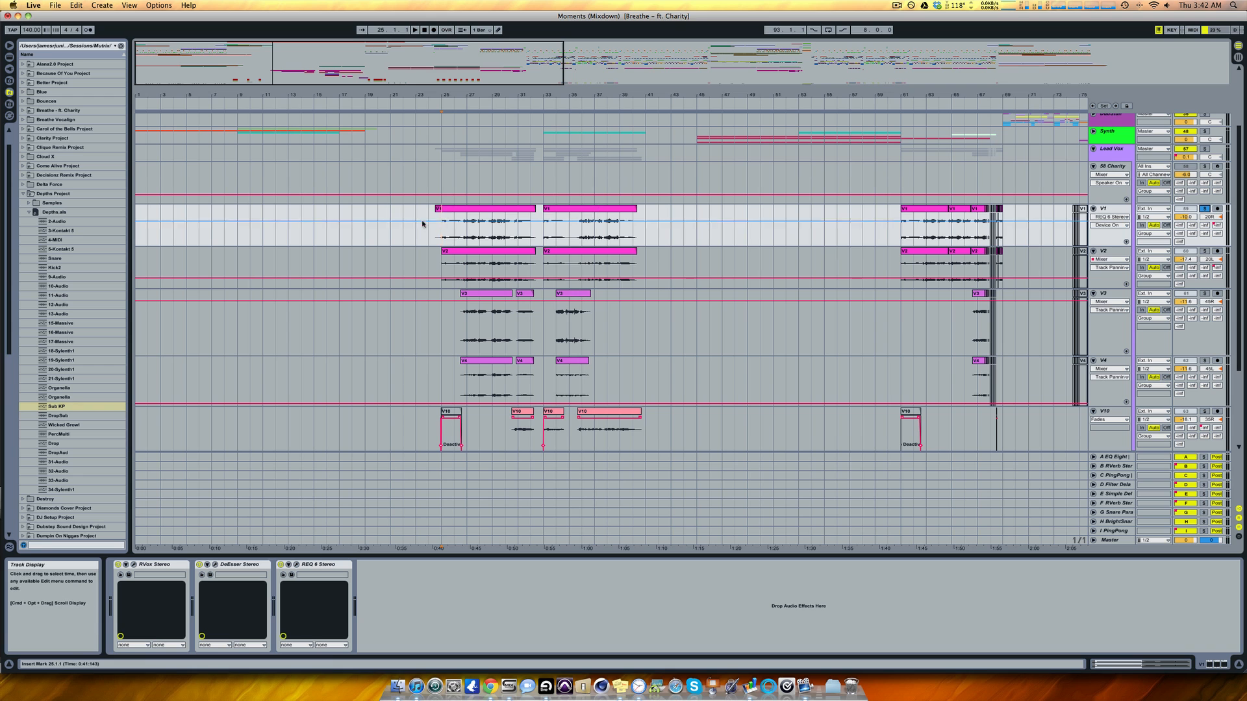
Look over the layered lead vocal tracks around bar 25 and fold the Lead Vox group.
click(441, 233)
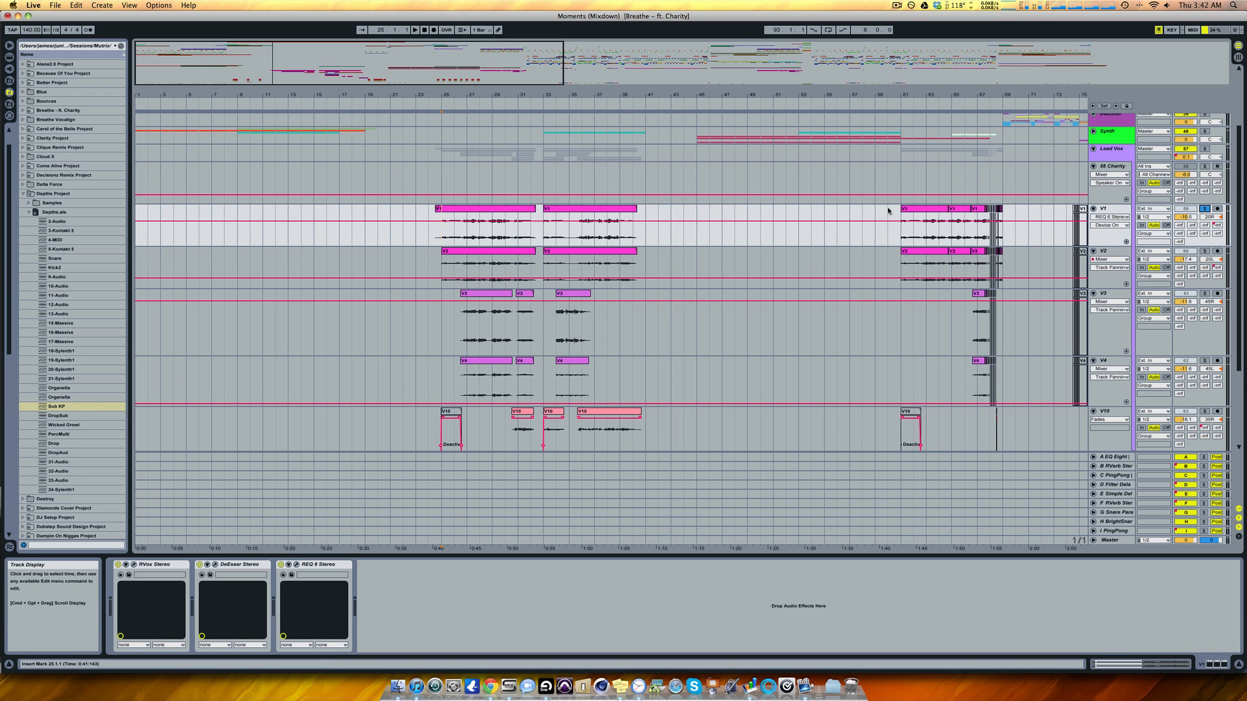
scroll(887, 207, down, 5)
scroll(888, 209, up, 7)
scroll(887, 210, down, 4)
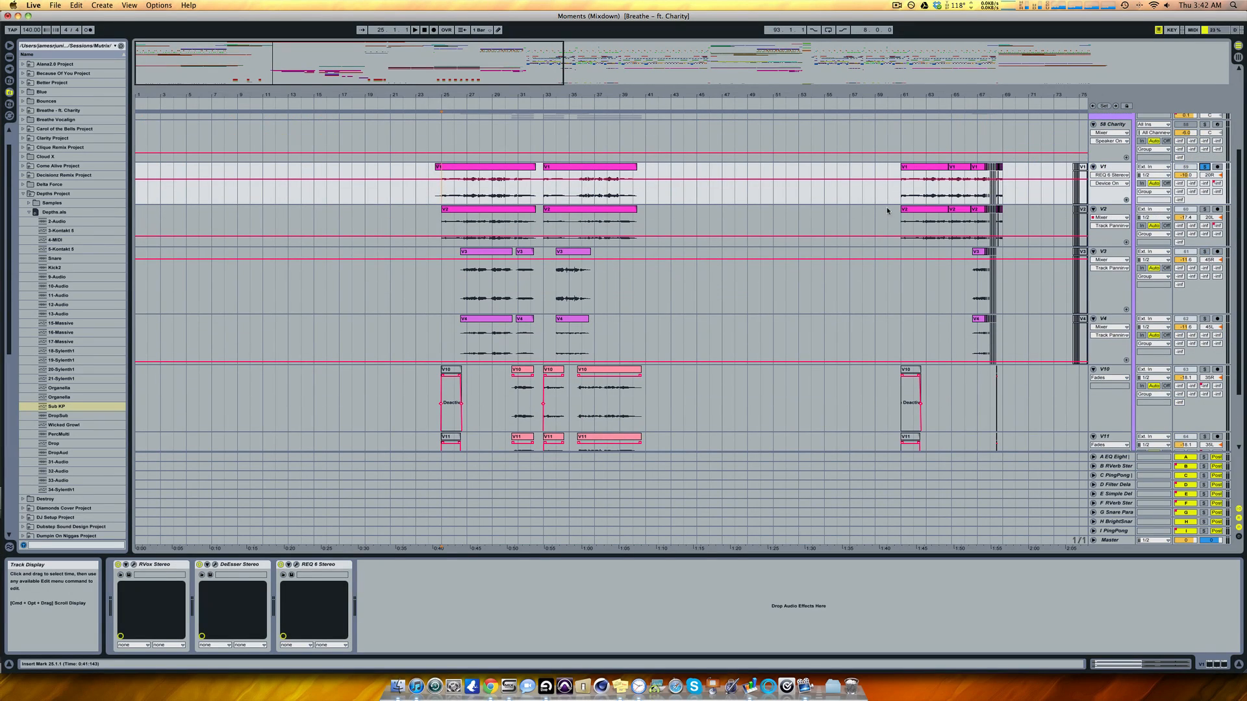
scroll(1081, 152, up, 1)
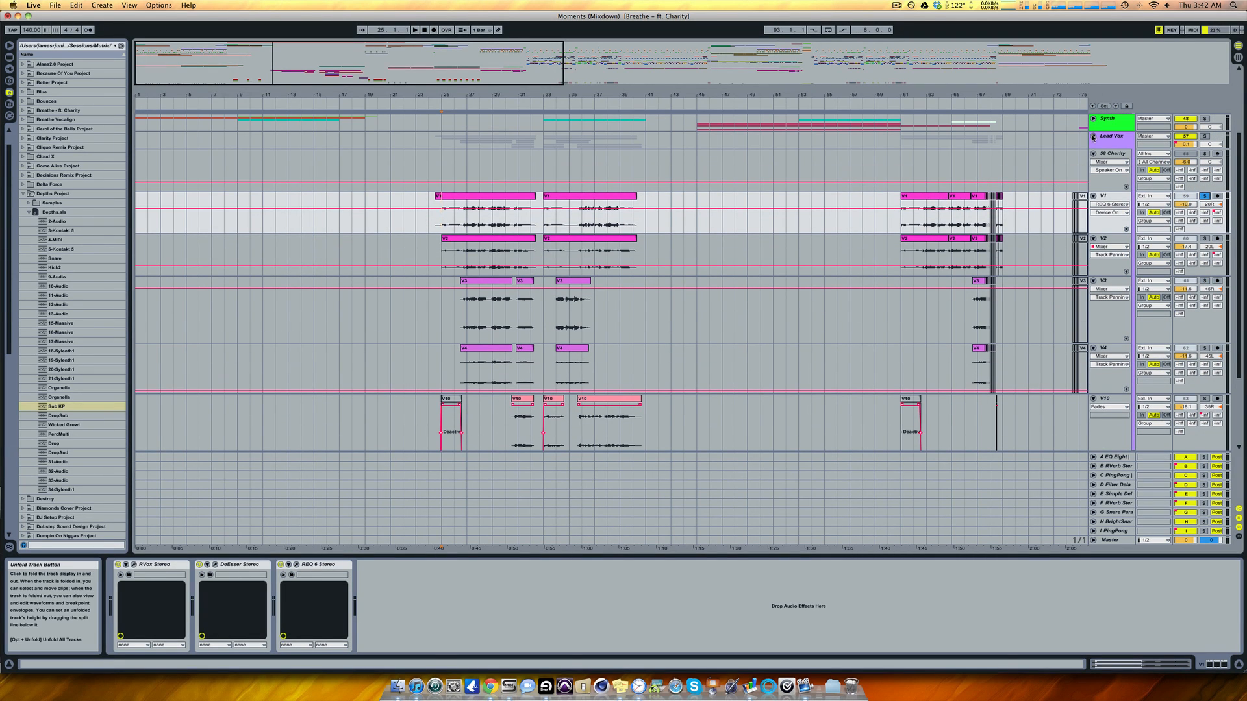
scroll(1092, 153, down, 3)
scroll(1092, 153, up, 6)
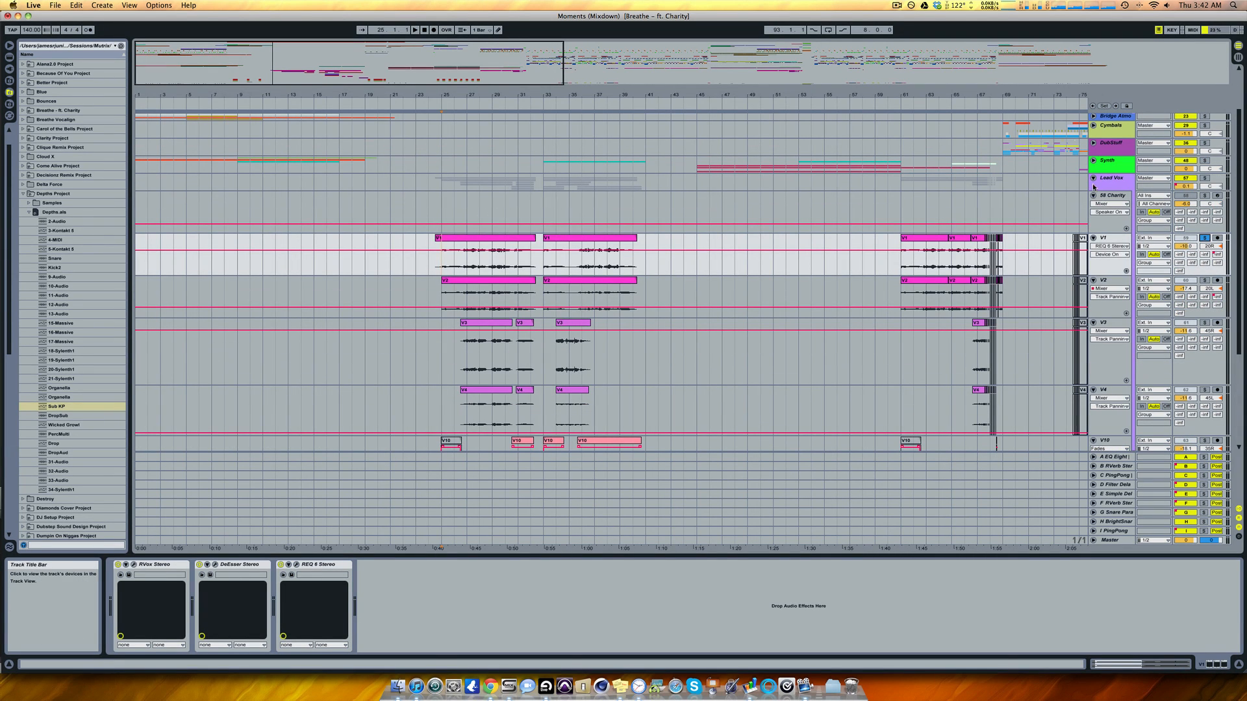
click(1094, 181)
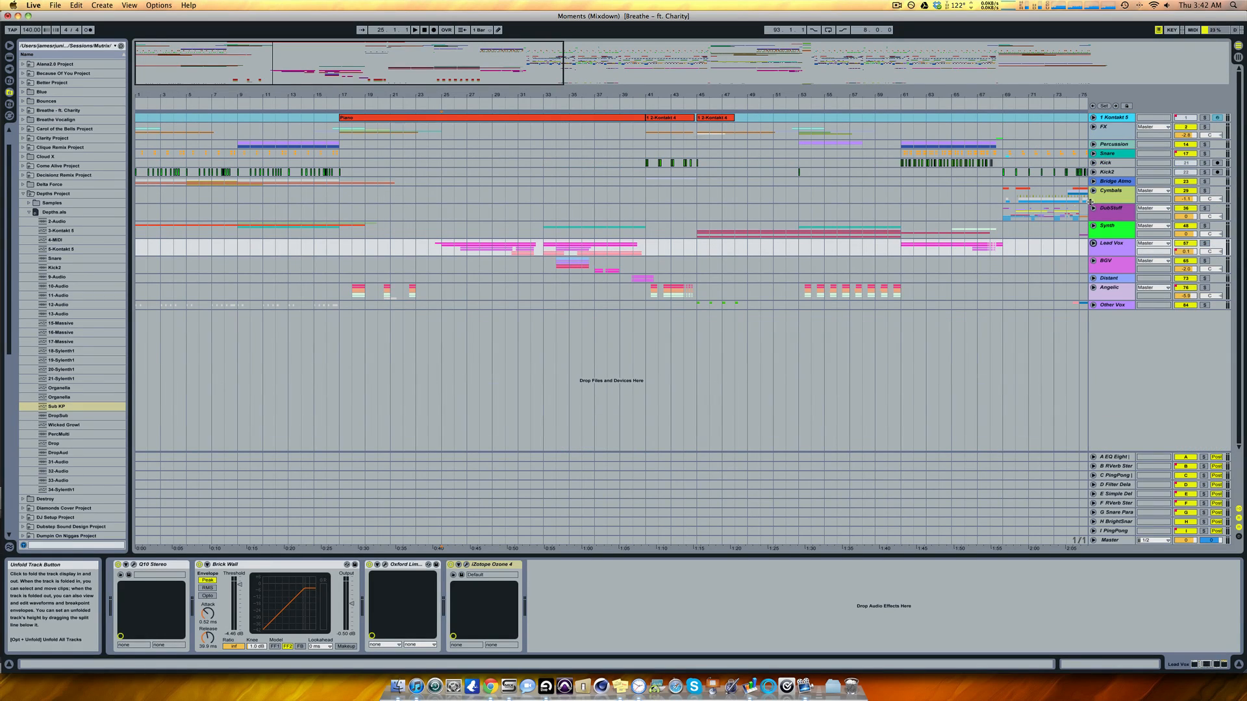
Unfold the BGV group, look through its background vocal tracks and fold it again.
click(1093, 261)
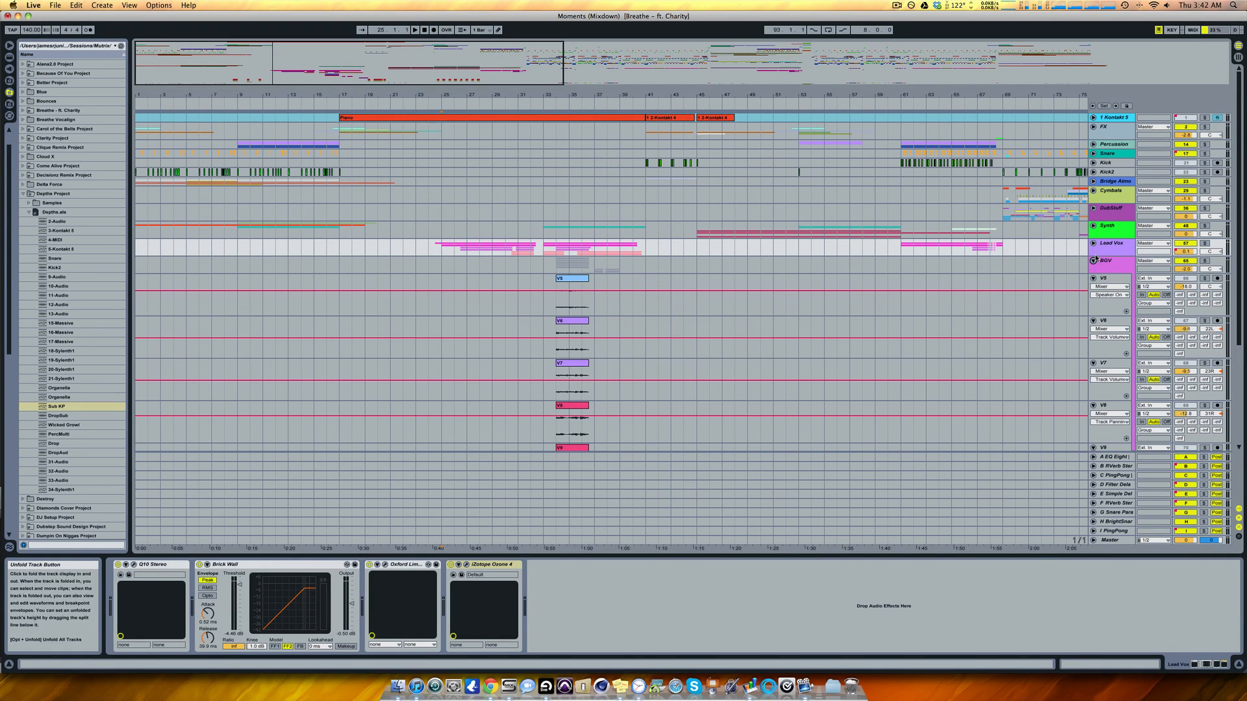
scroll(577, 296, down, 6)
scroll(577, 296, up, 1)
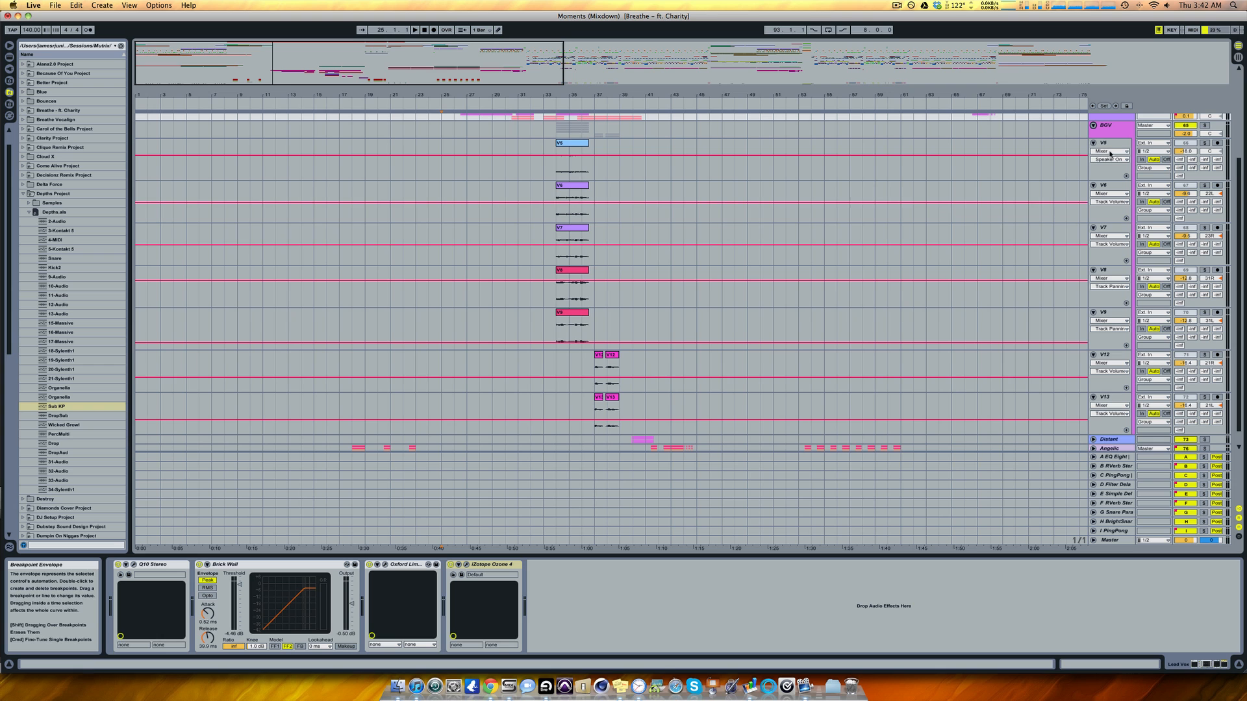
click(1094, 126)
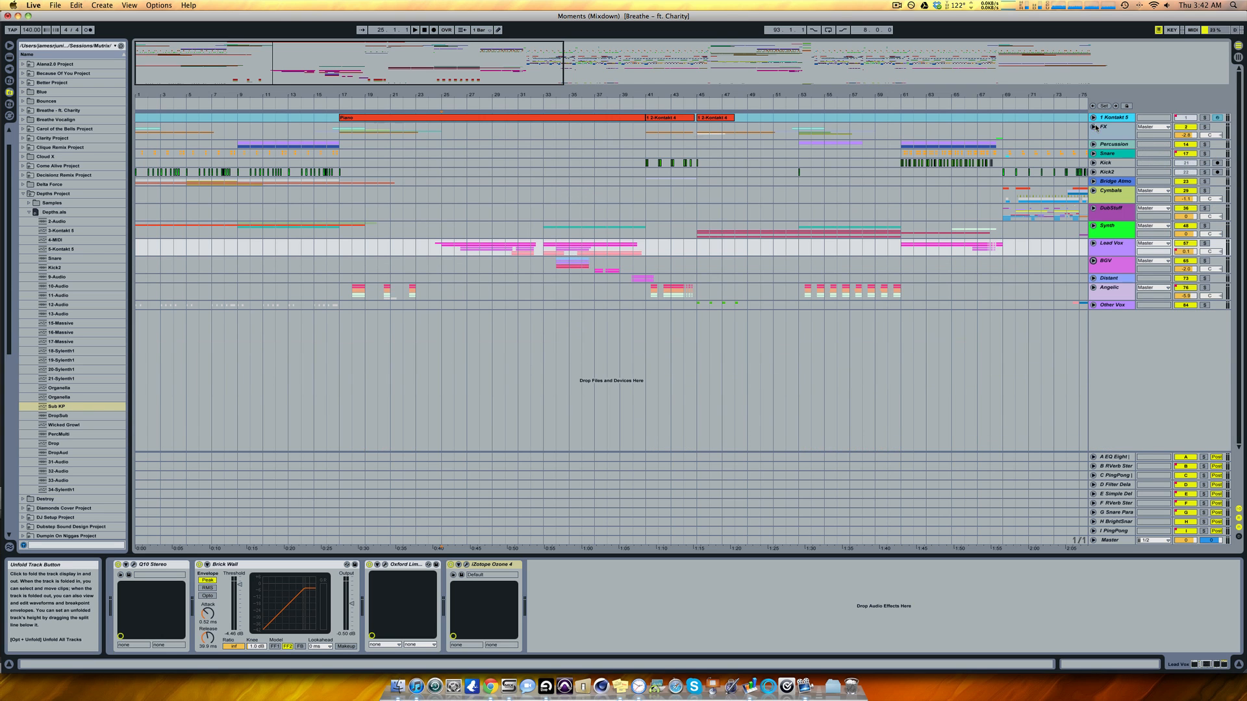
Unfold the Angelic group, look through its vocal layers and fold it again.
click(1094, 287)
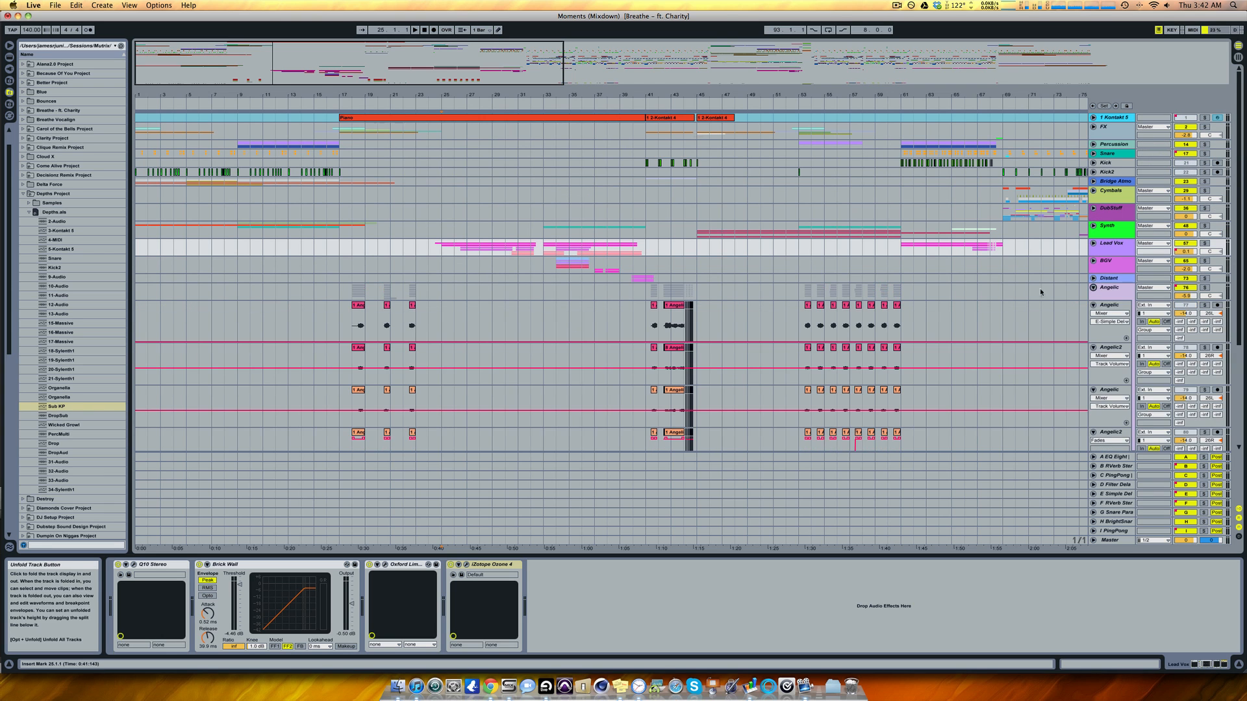
scroll(667, 329, down, 5)
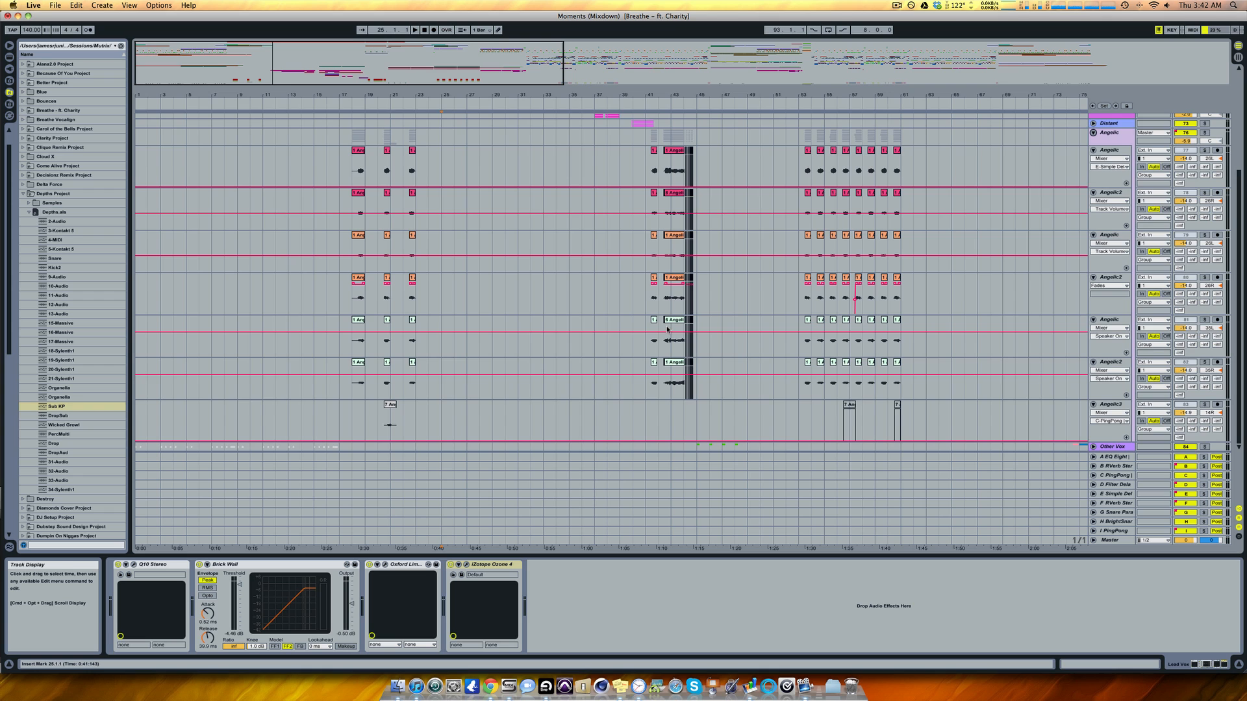
scroll(667, 329, up, 4)
click(1093, 233)
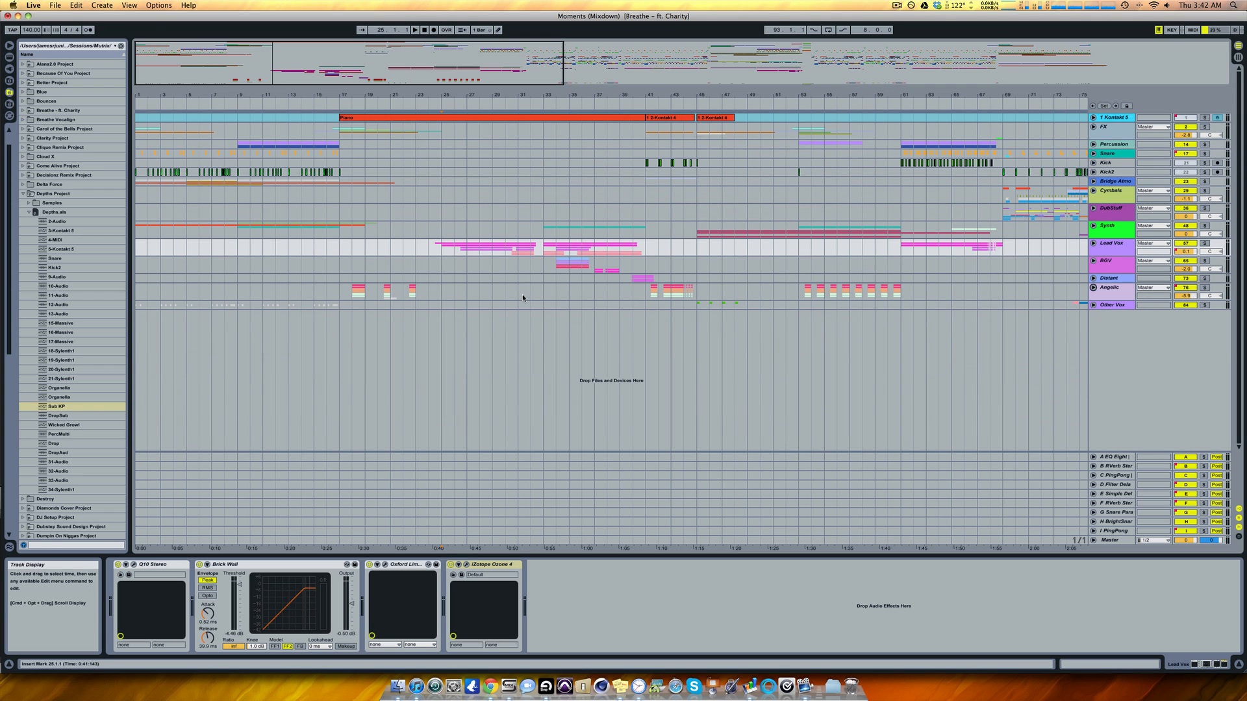
Unfold the Lead Vox group, place the insert marker at bar 25 on V1 and zoom the timeline in on the first verse clips.
click(548, 246)
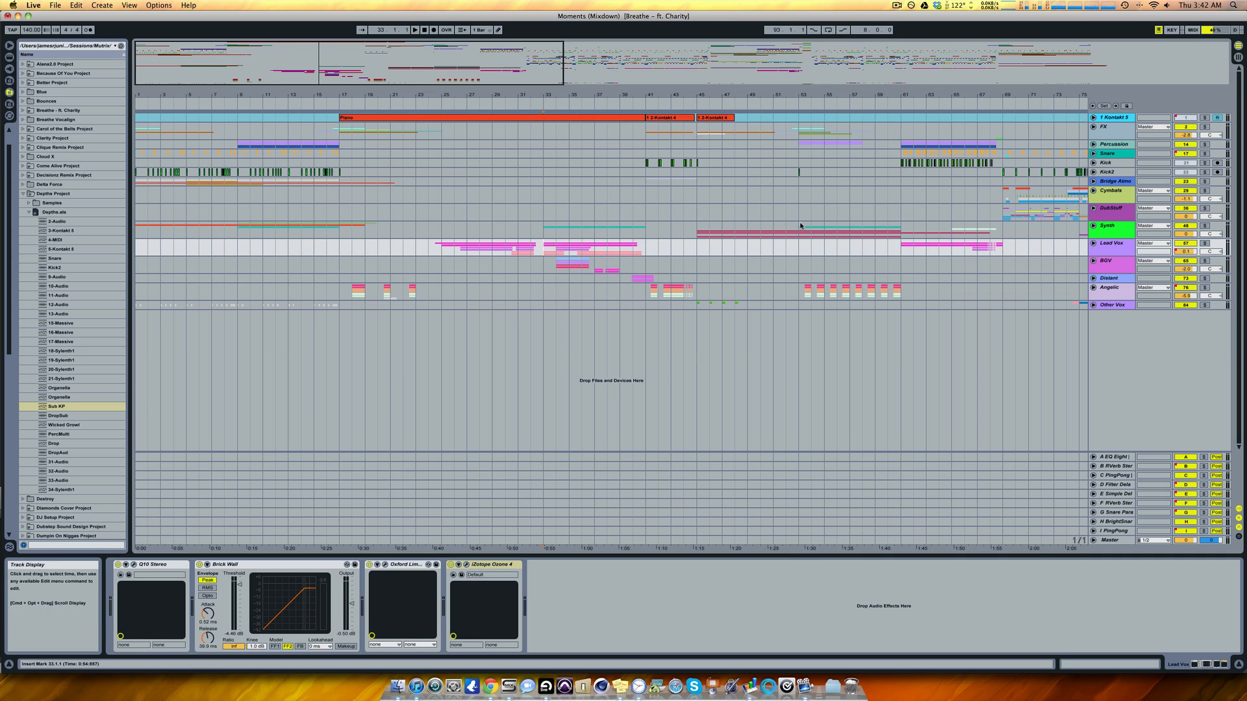
click(1110, 252)
click(1093, 244)
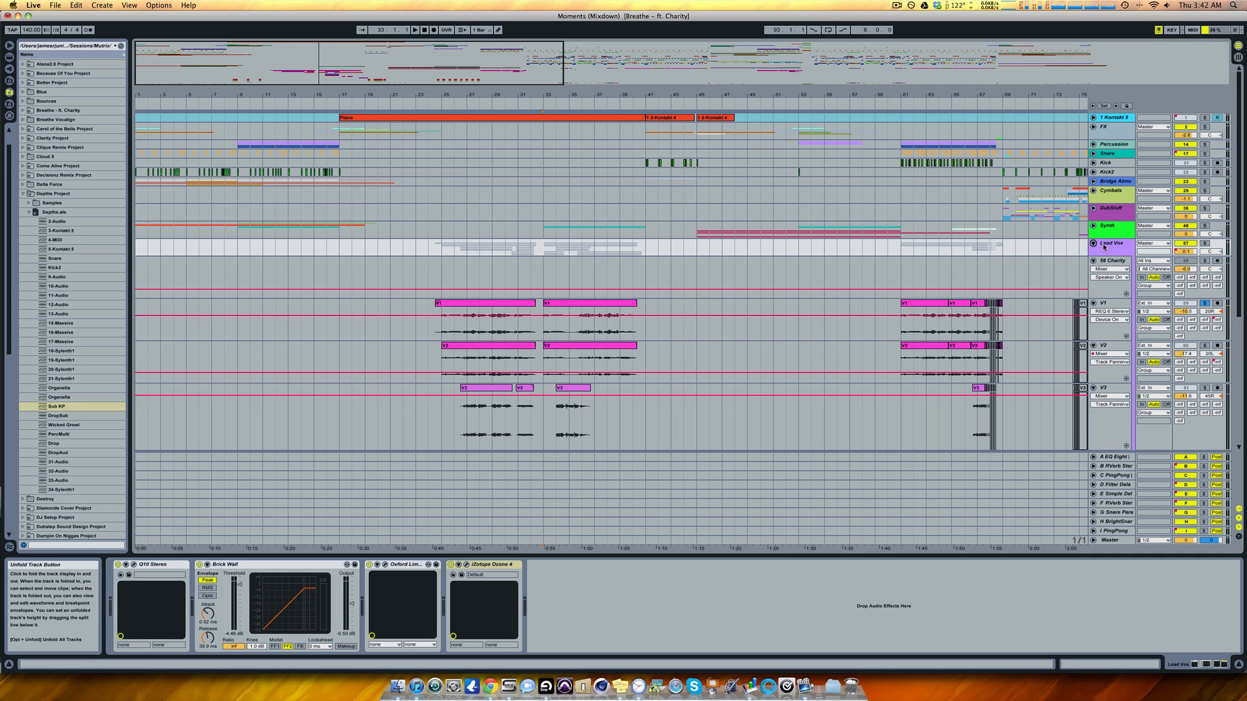
click(442, 328)
scroll(457, 240, down, 5)
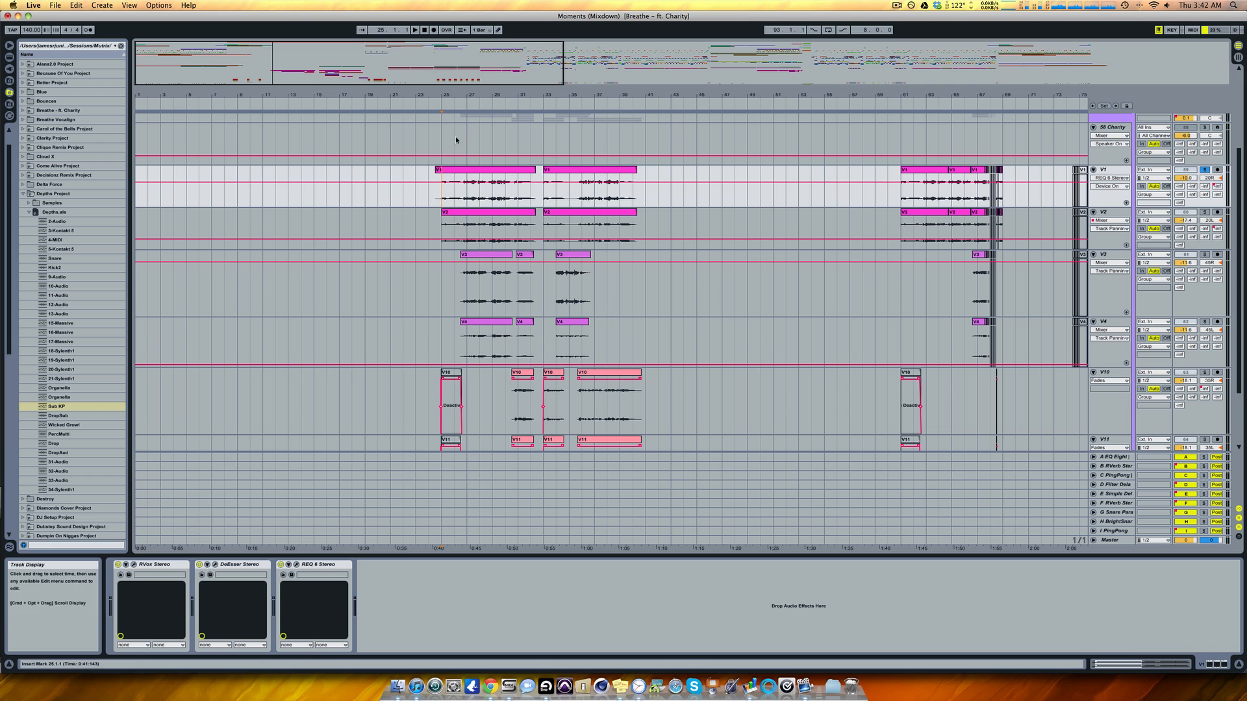
drag(458, 95, 458, 141)
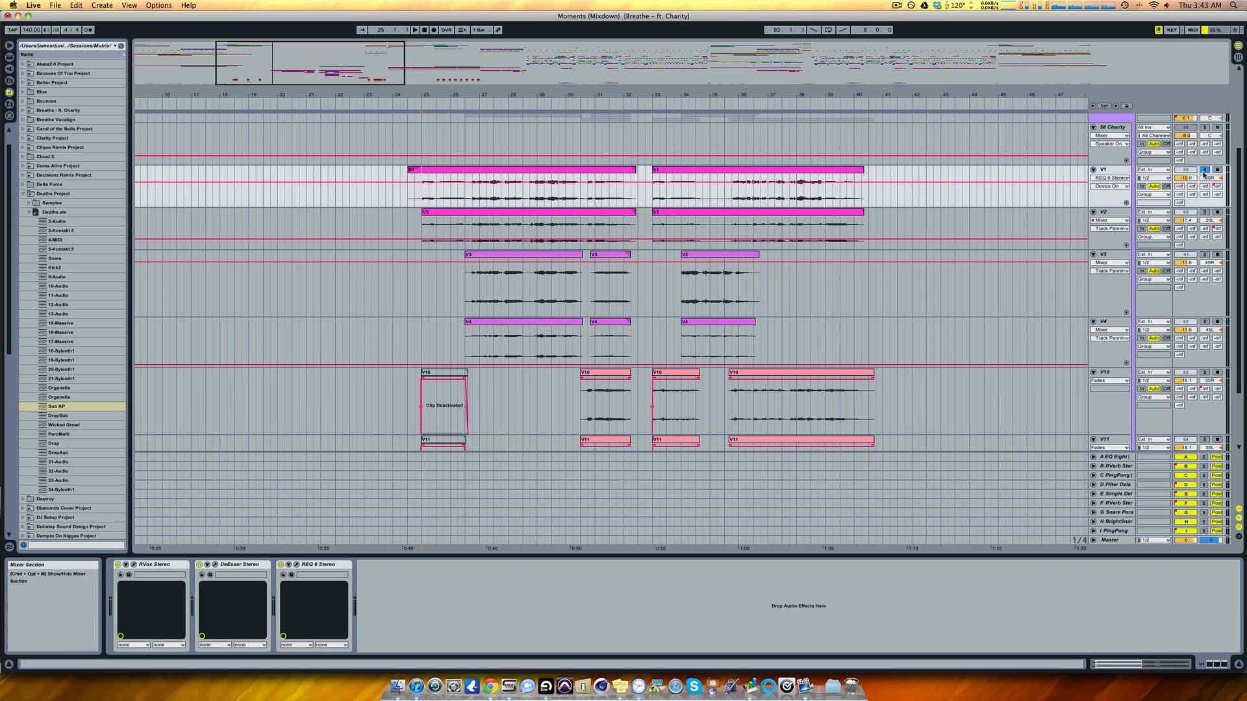
Play the soloed V1 lead vocal from bar 25 and solo the V2 double along with it.
key(space)
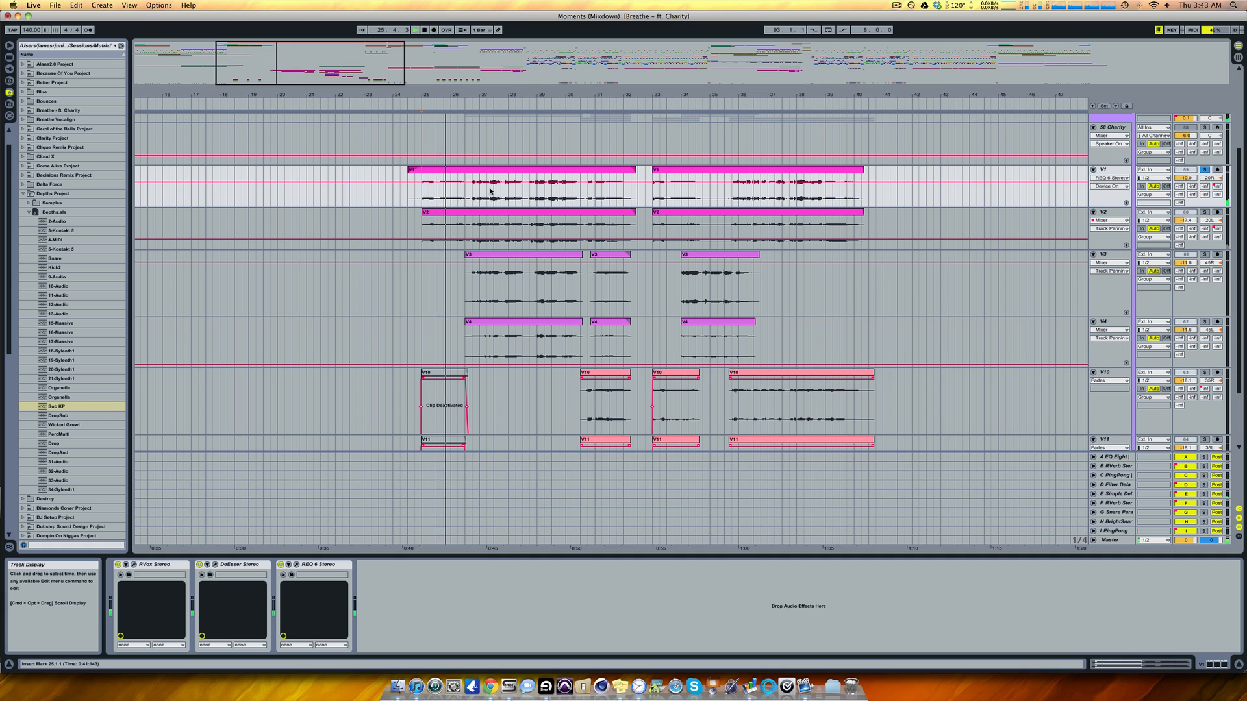
key(space)
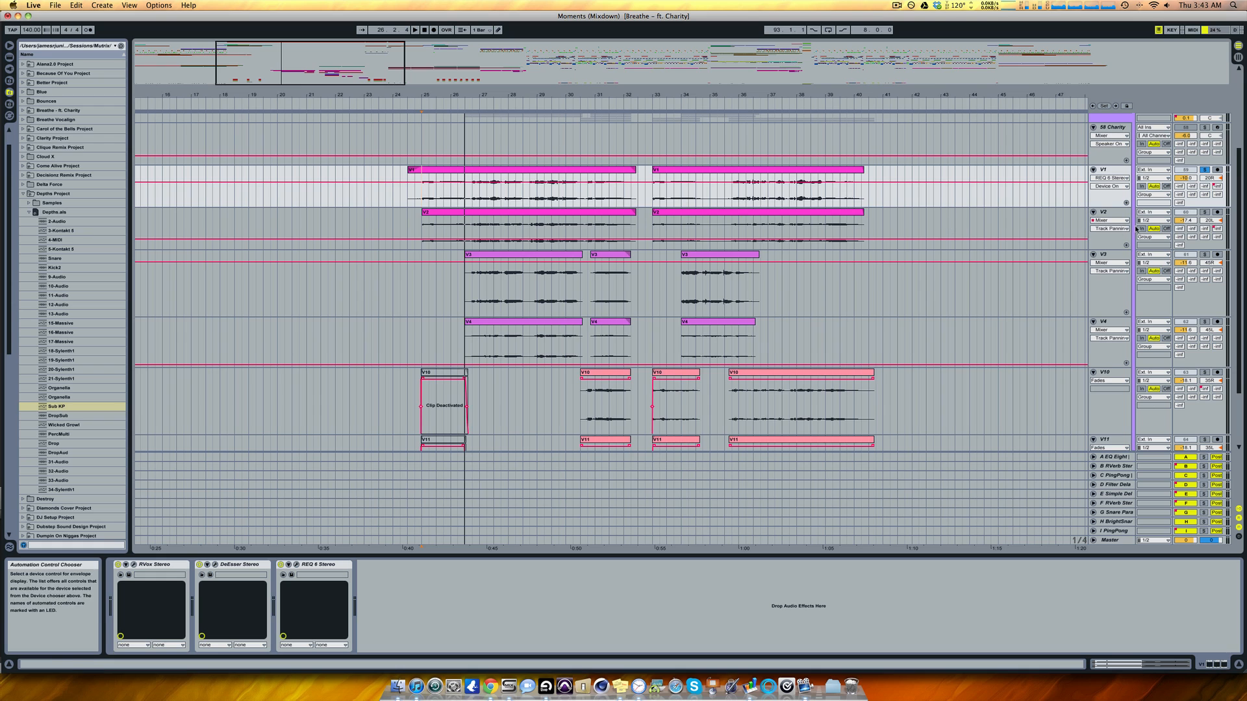
click(1204, 213)
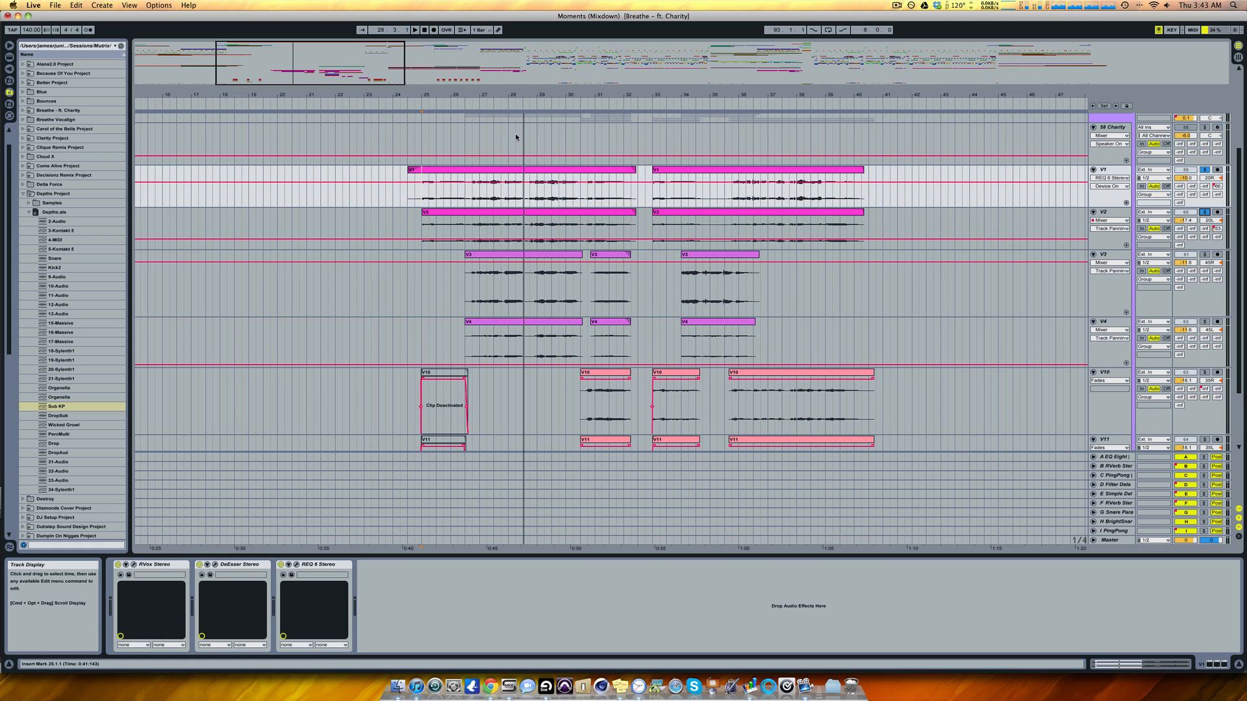
Solo the V3 and V4 vocal layers together and play them from bar 27.
click(465, 284)
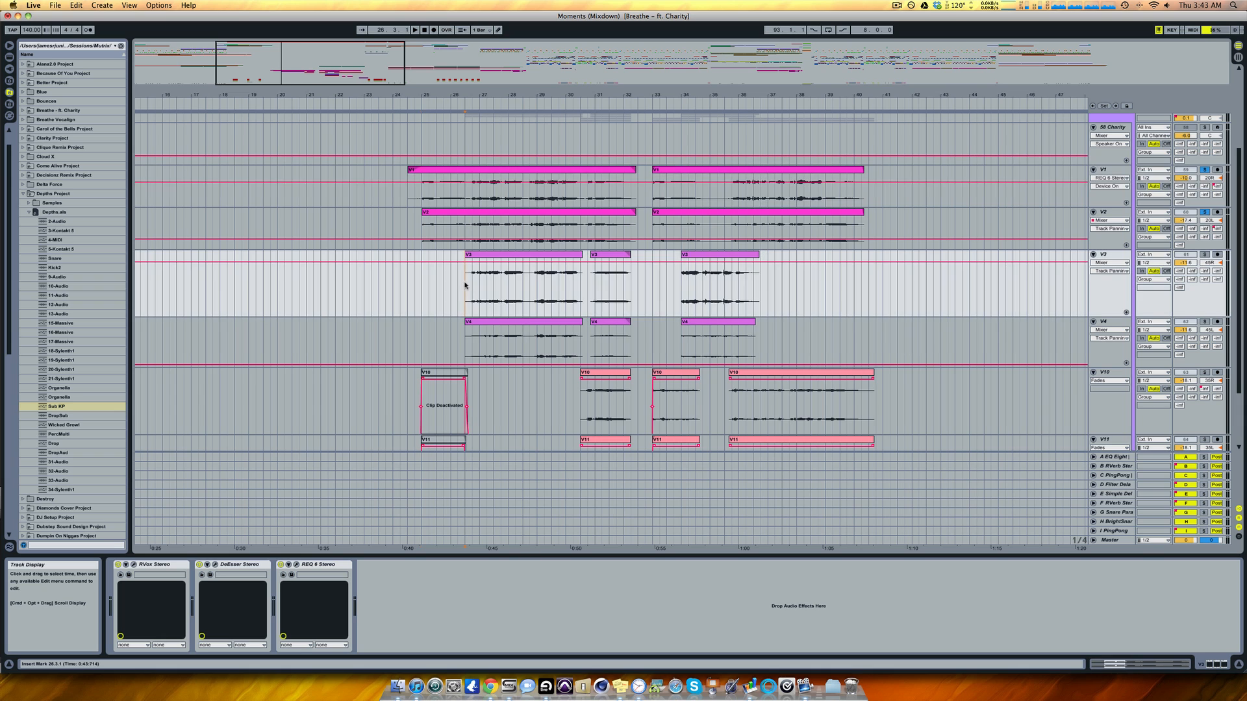
click(1204, 255)
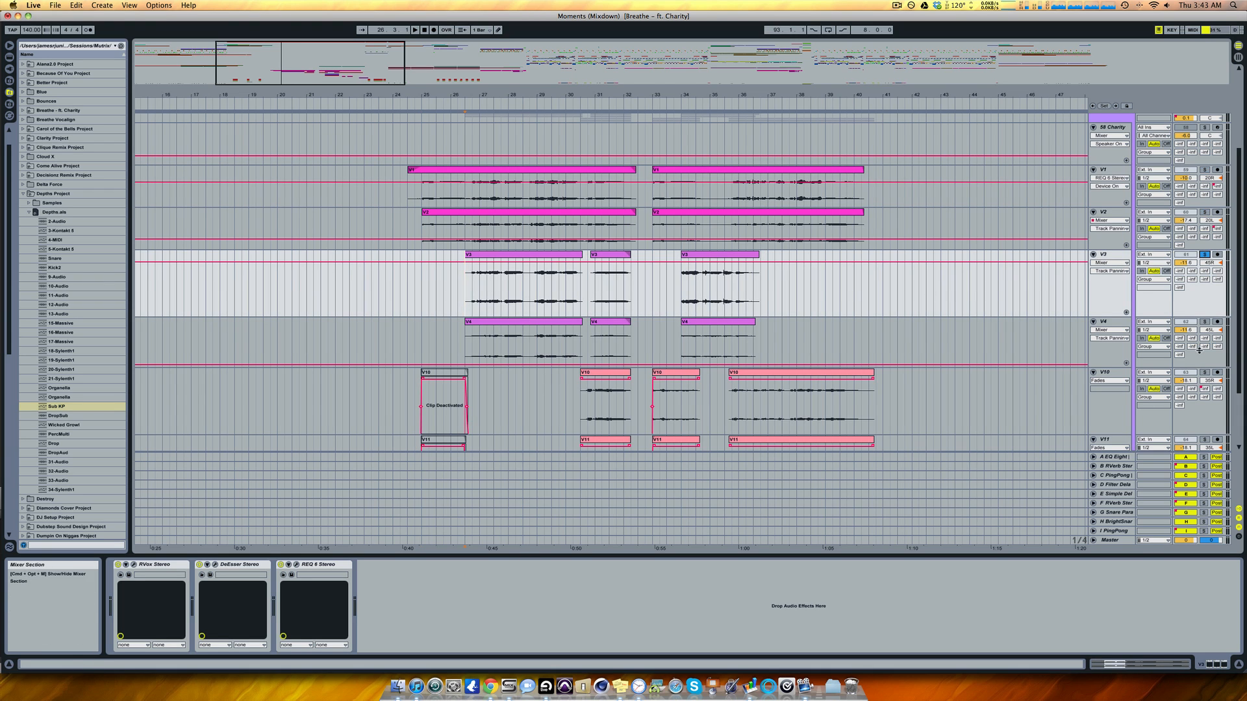
super+click(1204, 322)
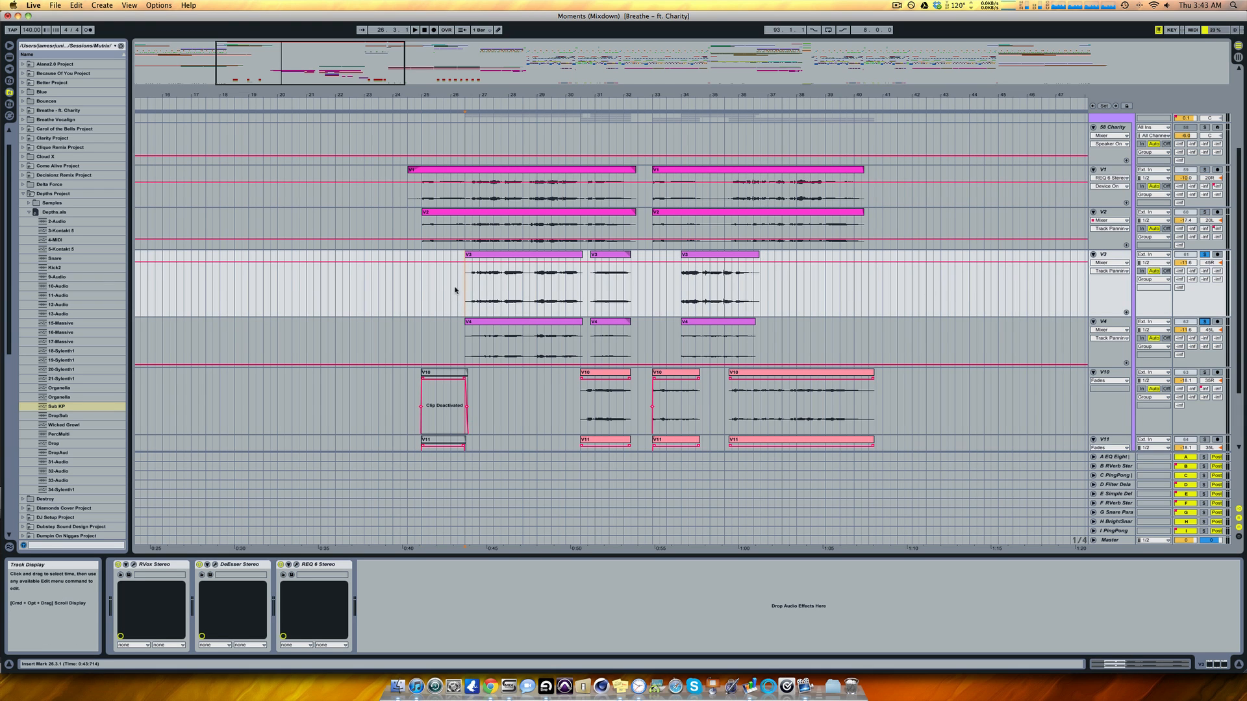
click(484, 288)
key(space)
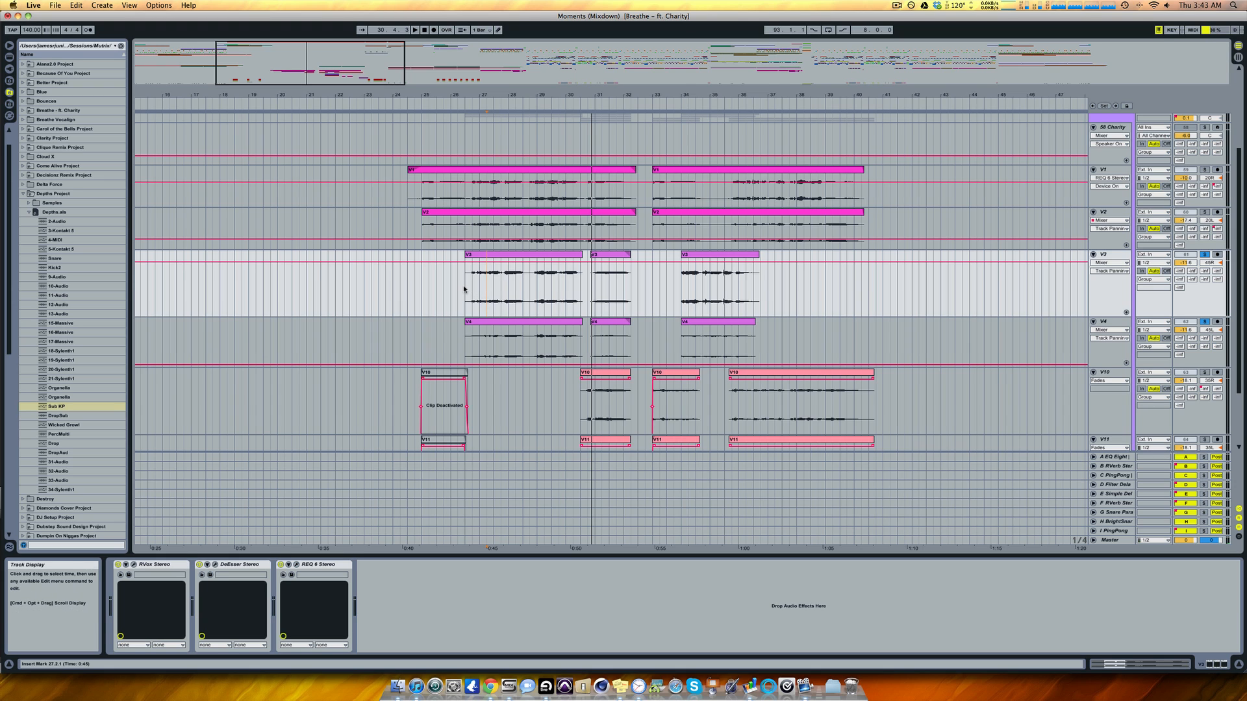
click(1205, 256)
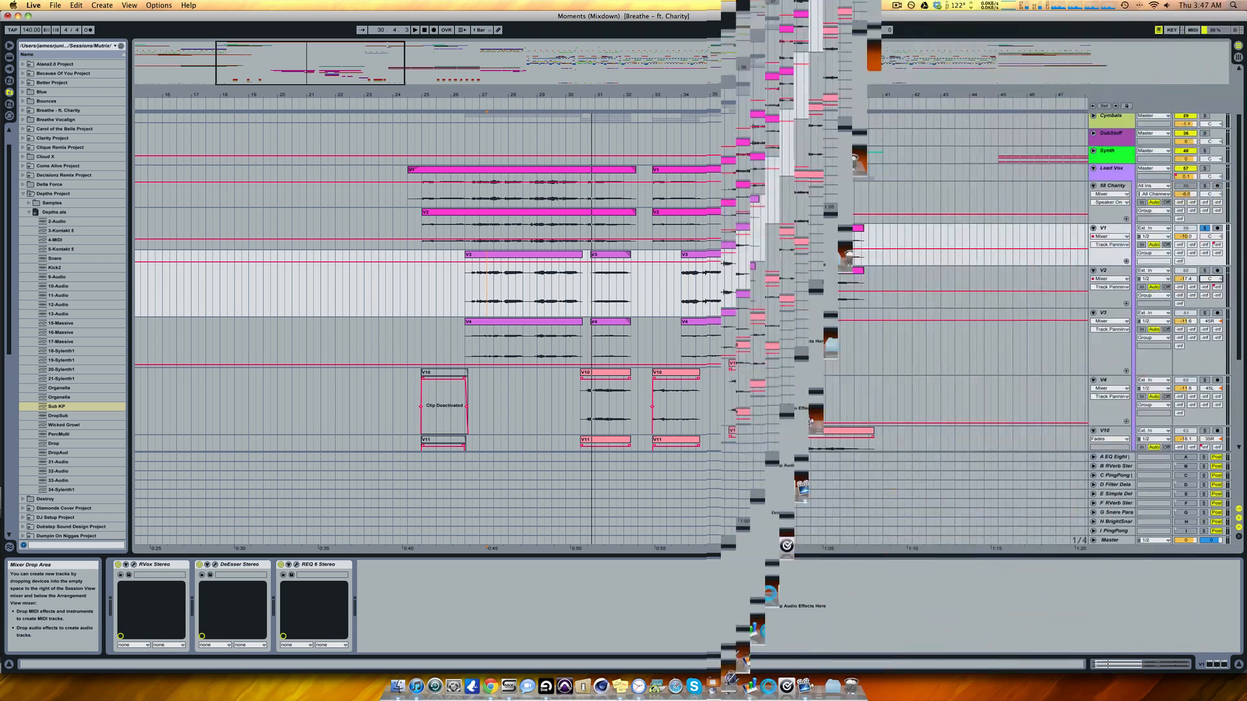
Play the soloed V1 lead vocal from bar 25 with its effects bypassed.
click(419, 252)
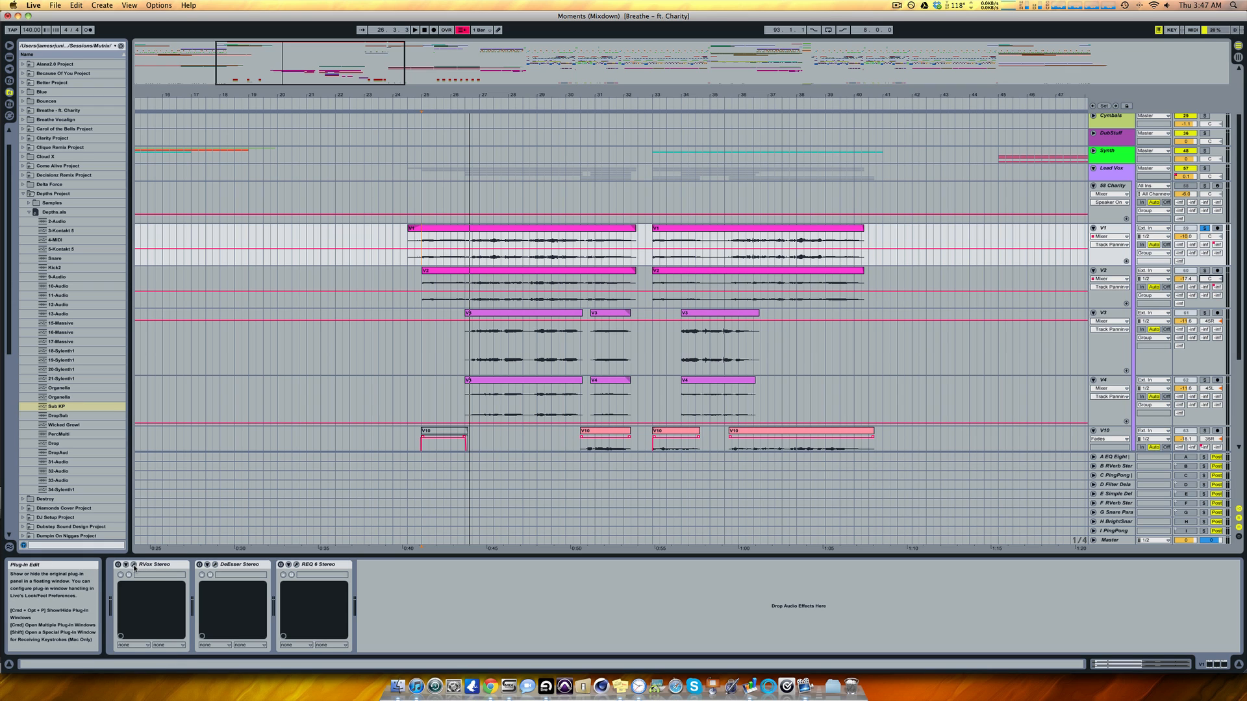
click(422, 255)
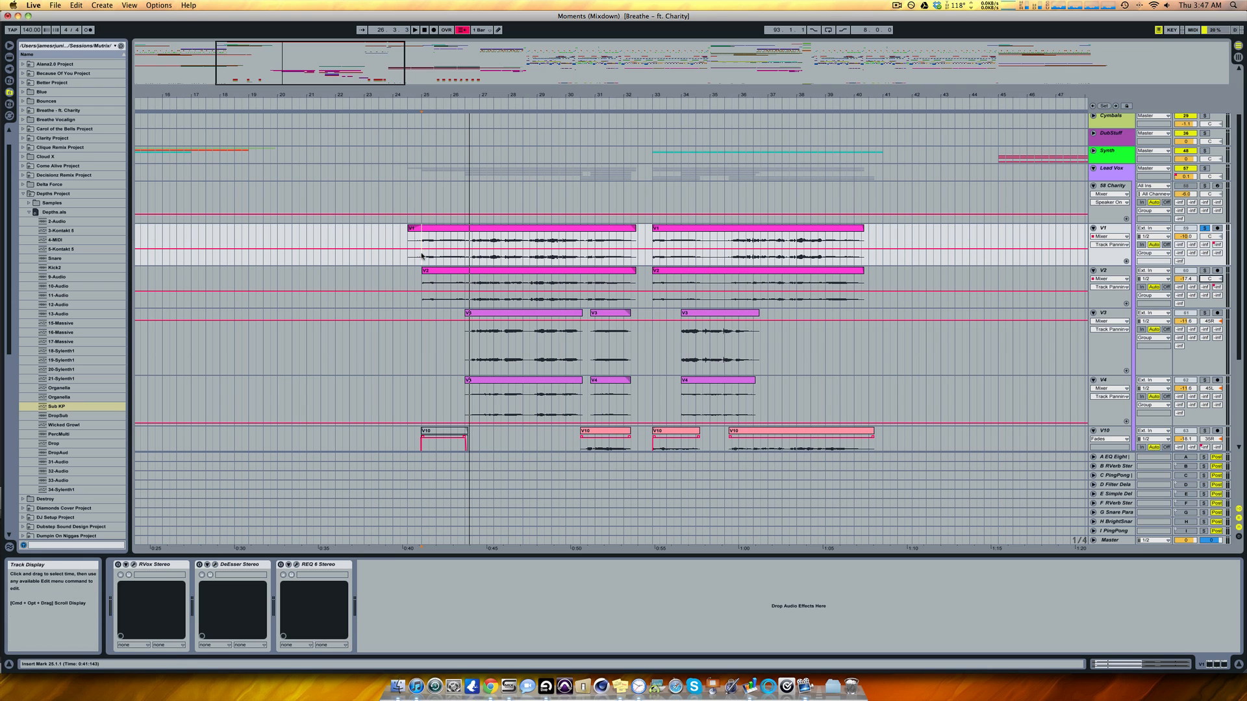
key(space)
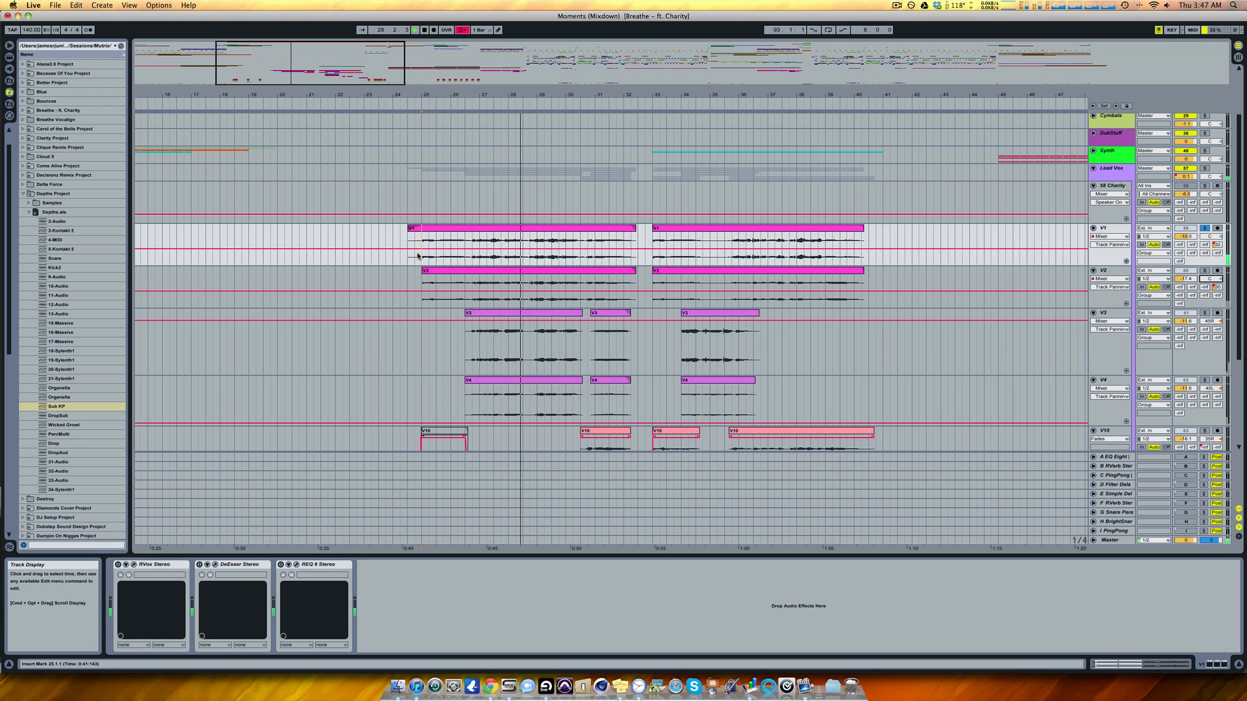
Open V1's RVox, DeEsser and REQ 6 plug-in windows and arrange them to examine the lead vocal's compression, de-essing and EQ settings.
click(134, 565)
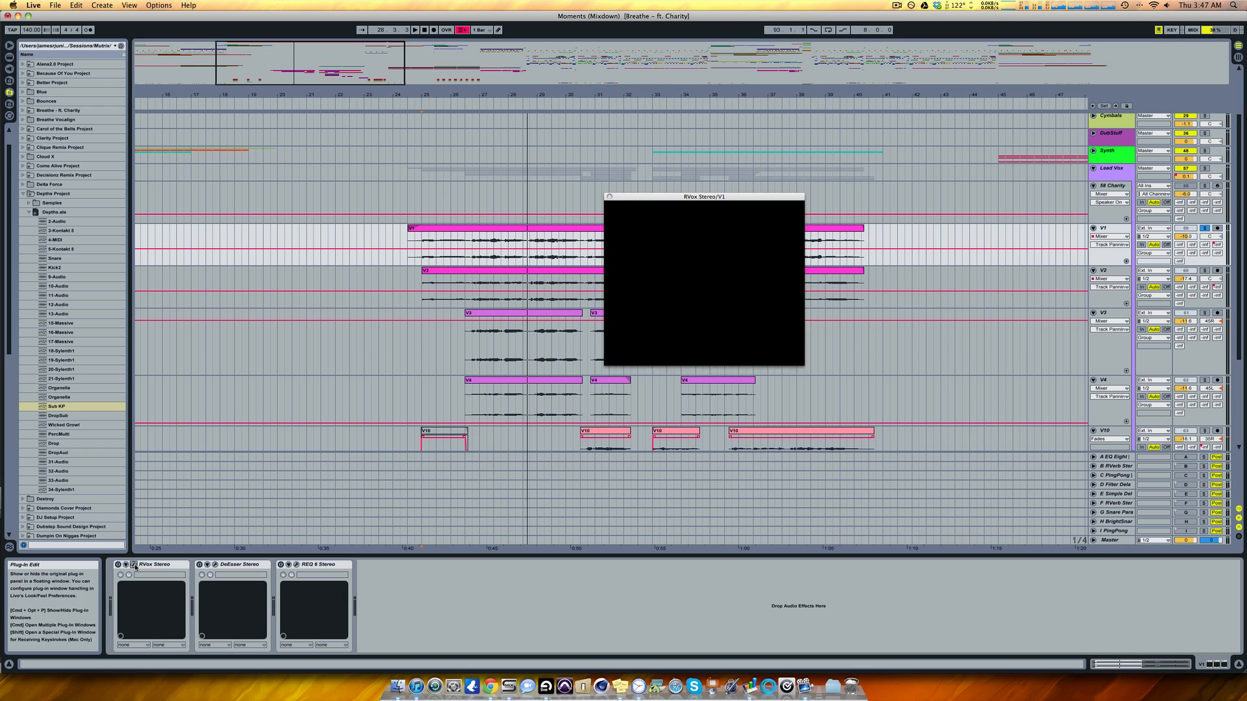
drag(718, 201, 574, 211)
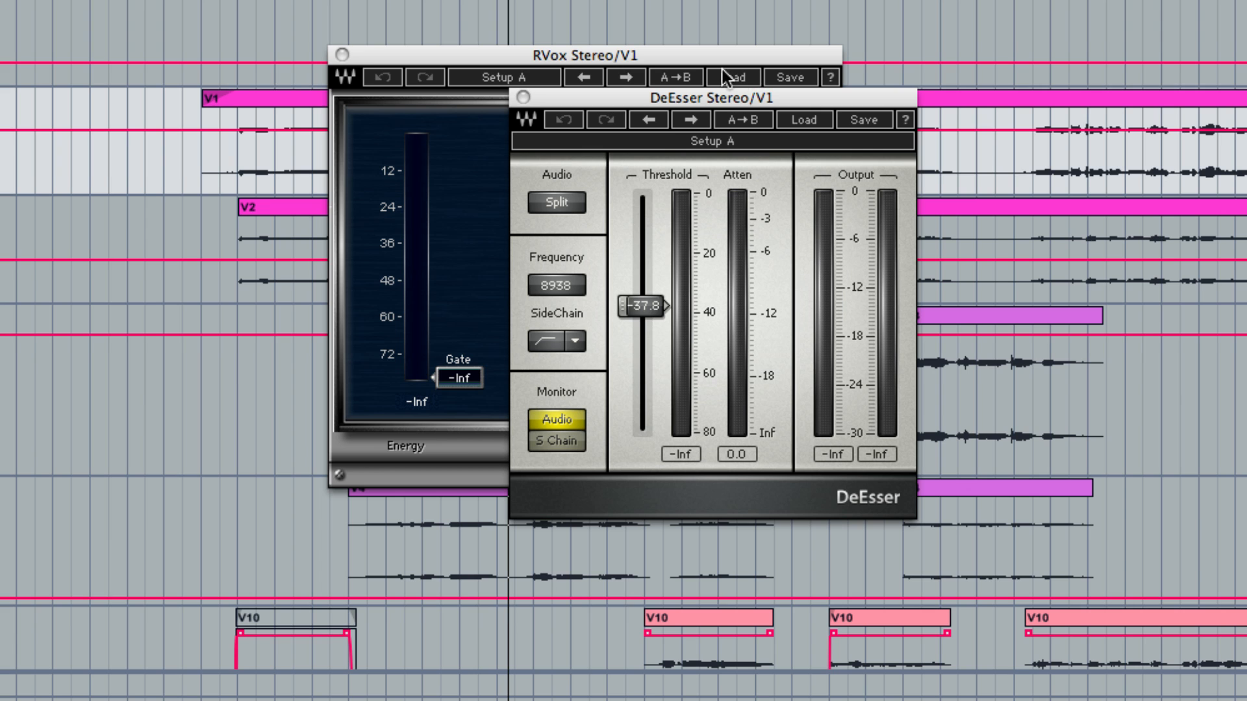
drag(749, 103, 1005, 73)
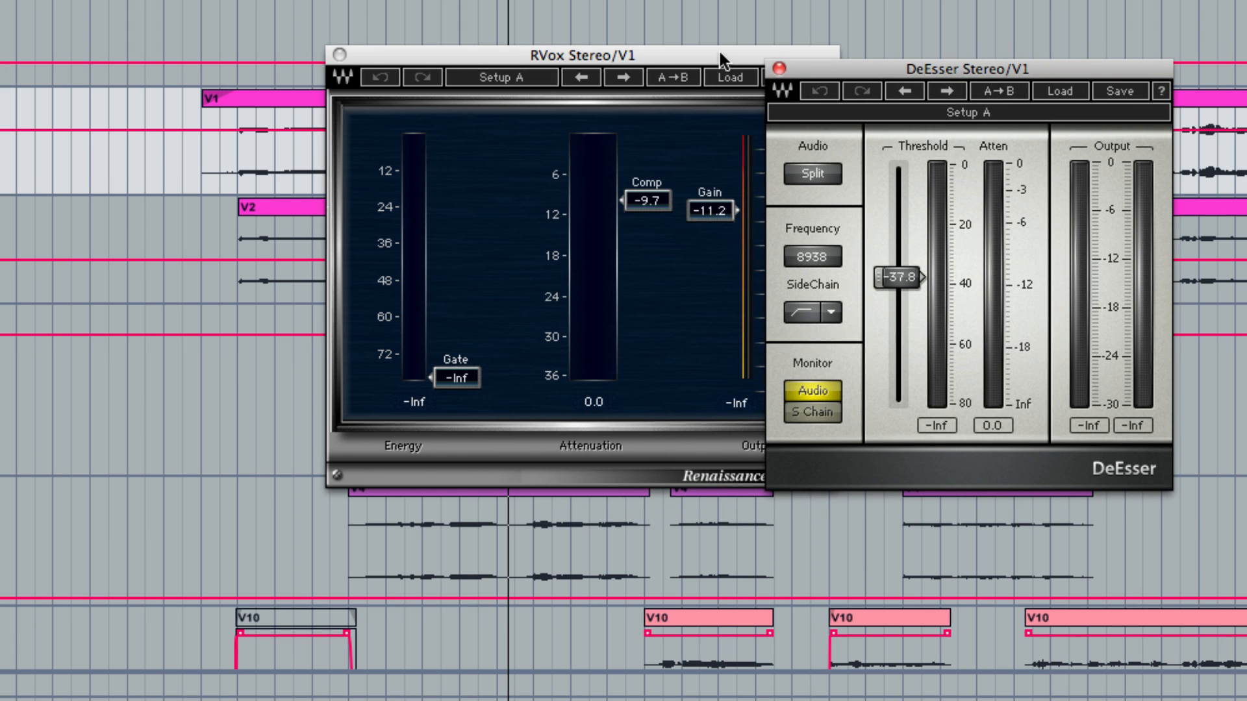
drag(719, 52, 641, 52)
drag(992, 68, 985, 60)
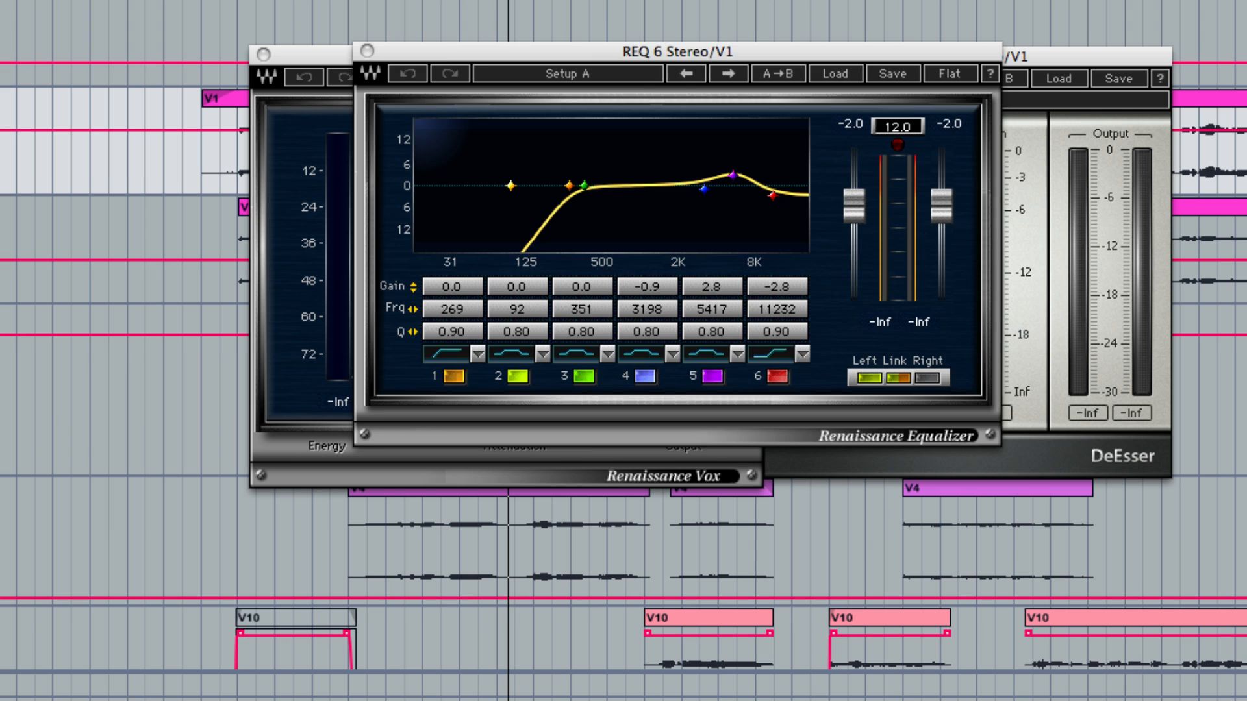
drag(690, 53, 694, 0)
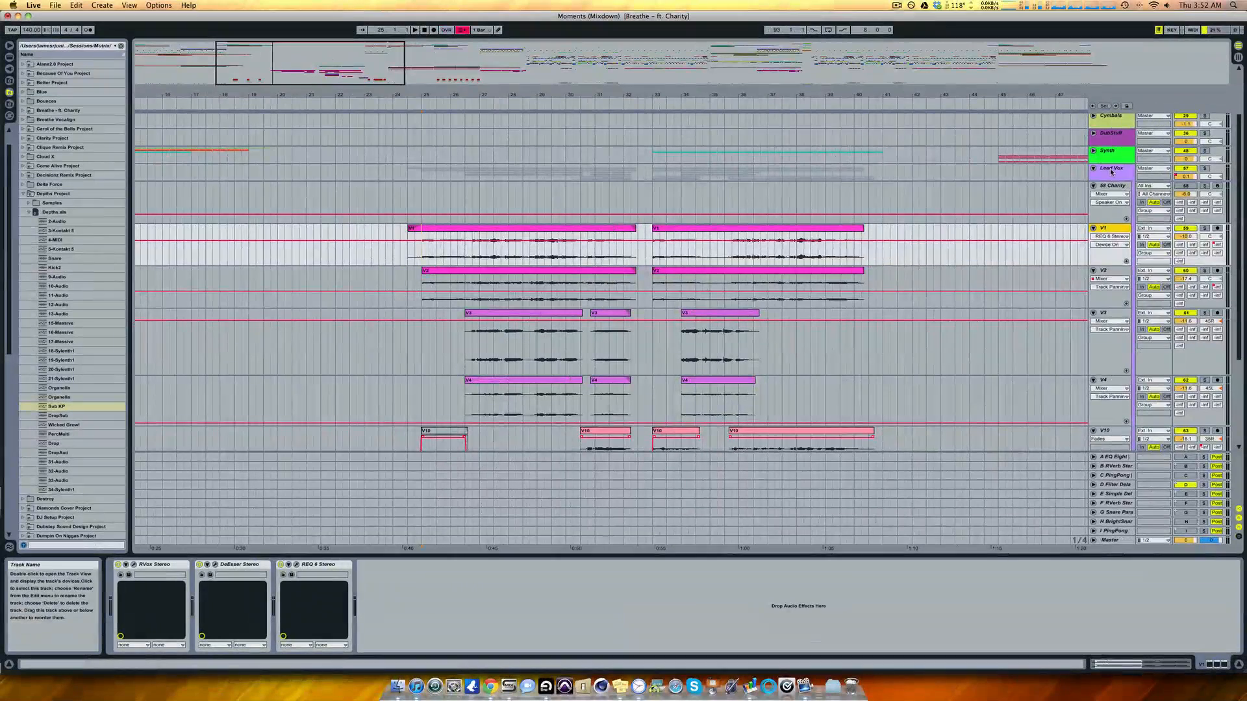
Enlarge the Lead Vox group track, activate its Q10 Stereo and Brick Wall devices, and show the Q10 equalizer window.
click(1131, 149)
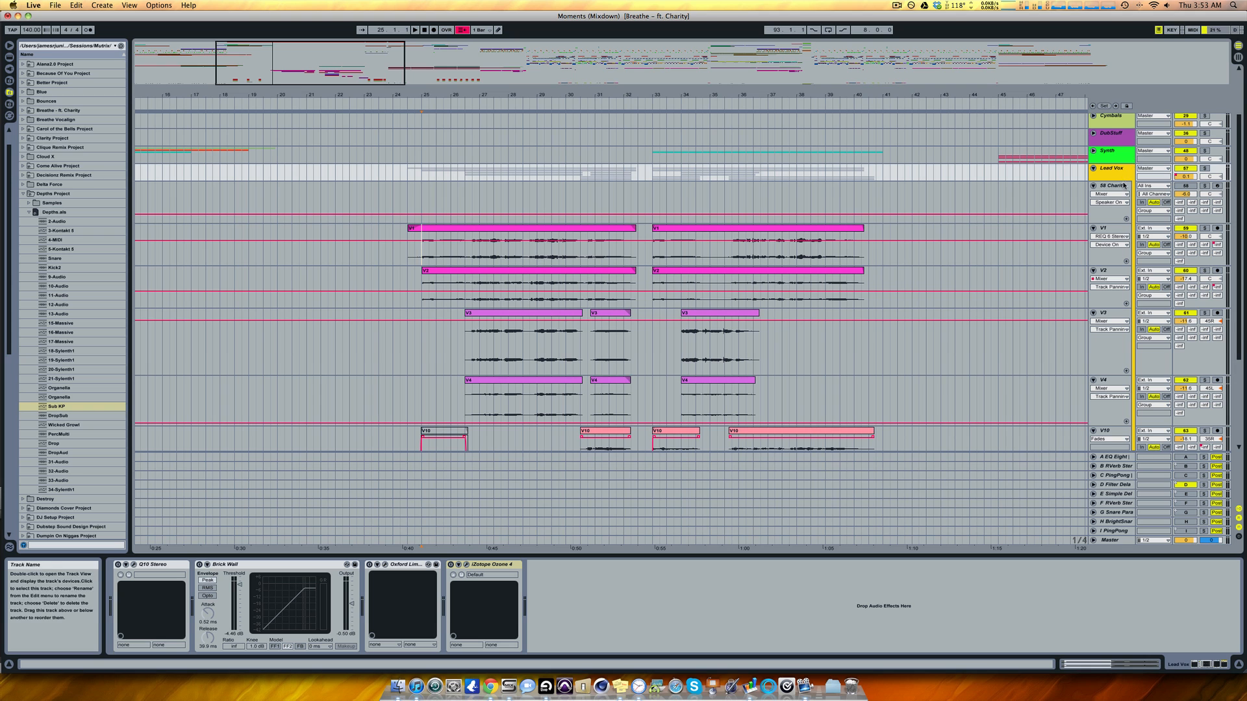
drag(1123, 181, 1121, 204)
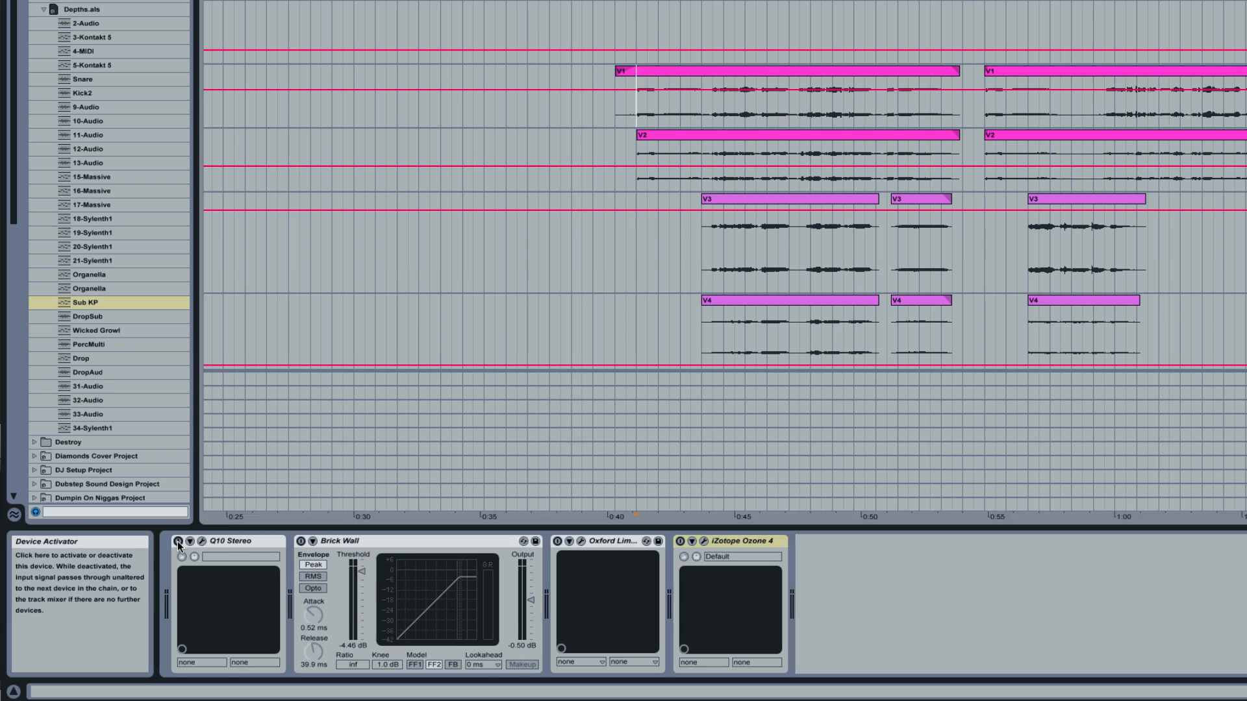
click(178, 540)
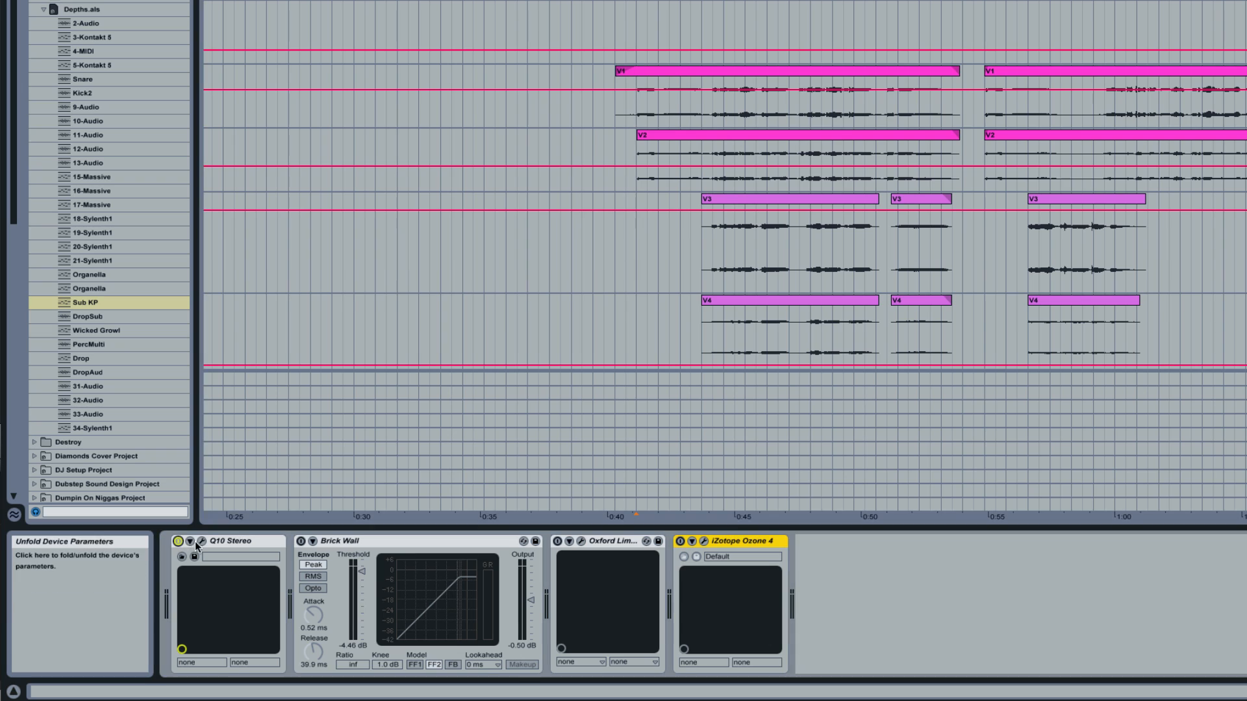
click(201, 541)
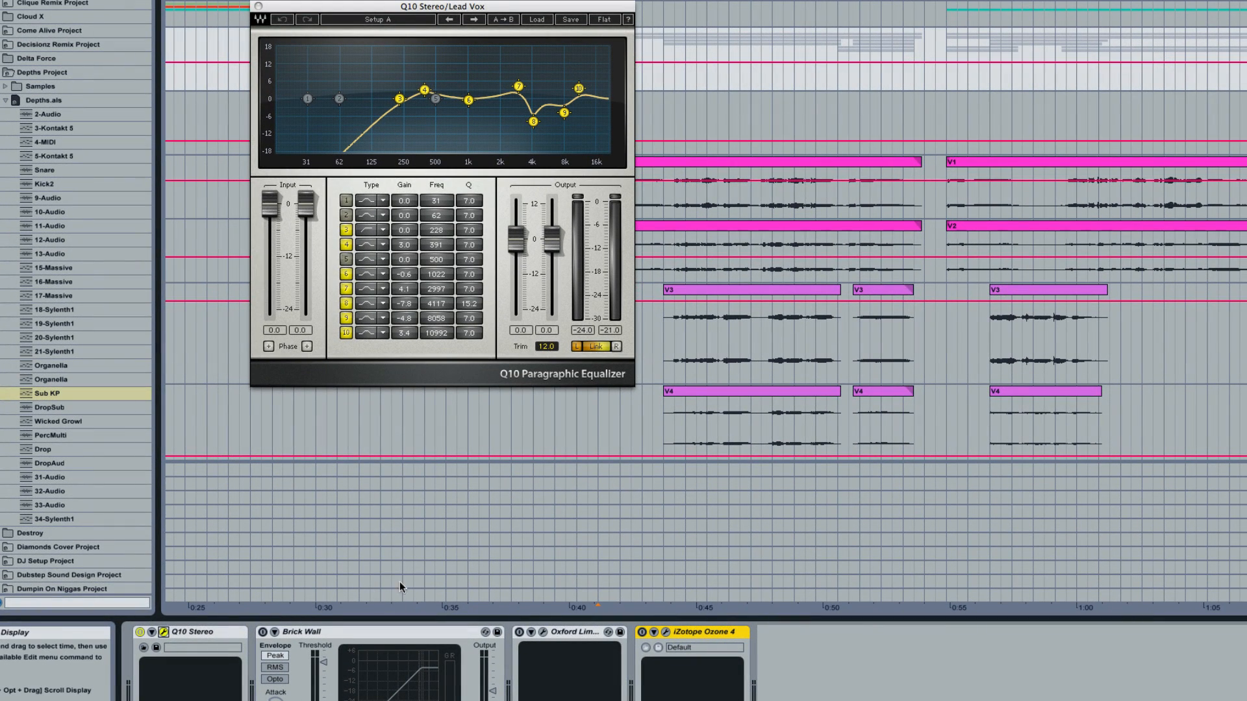
click(263, 633)
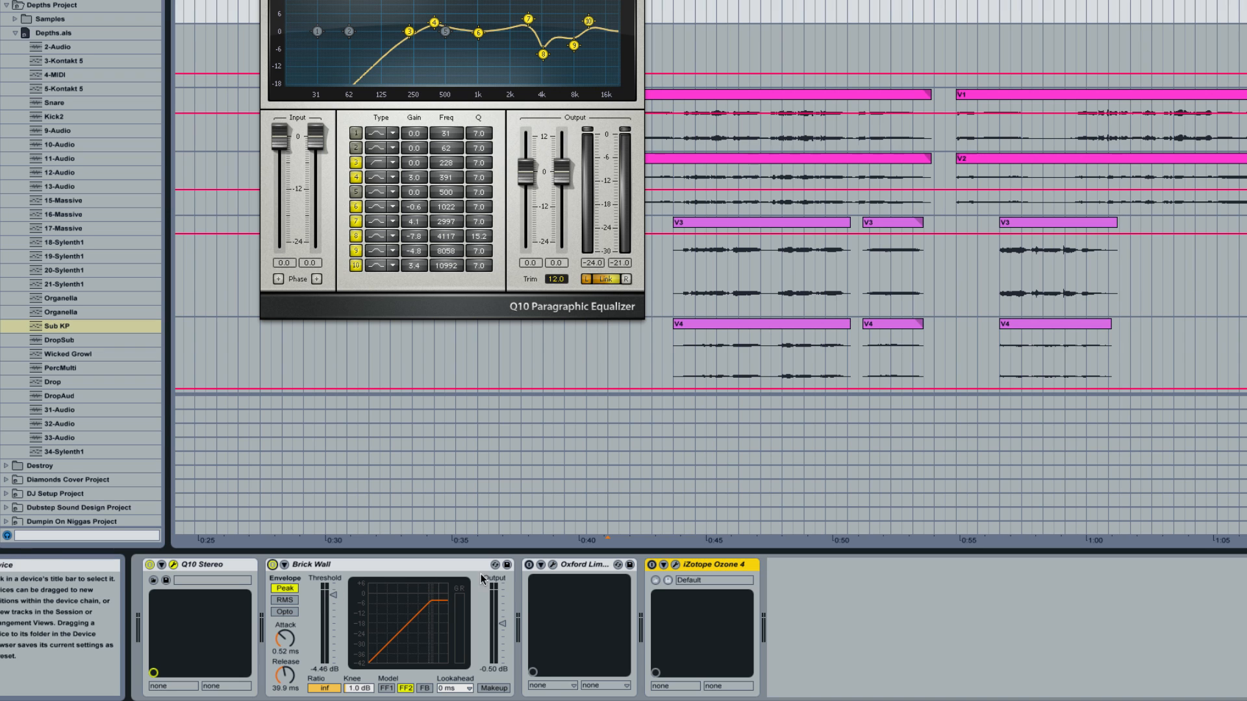
Activate Oxford Limiter and iZotope Ozone 4 on the Lead Vox group, view both plug-in windows and close the Ozone one.
click(529, 564)
click(552, 564)
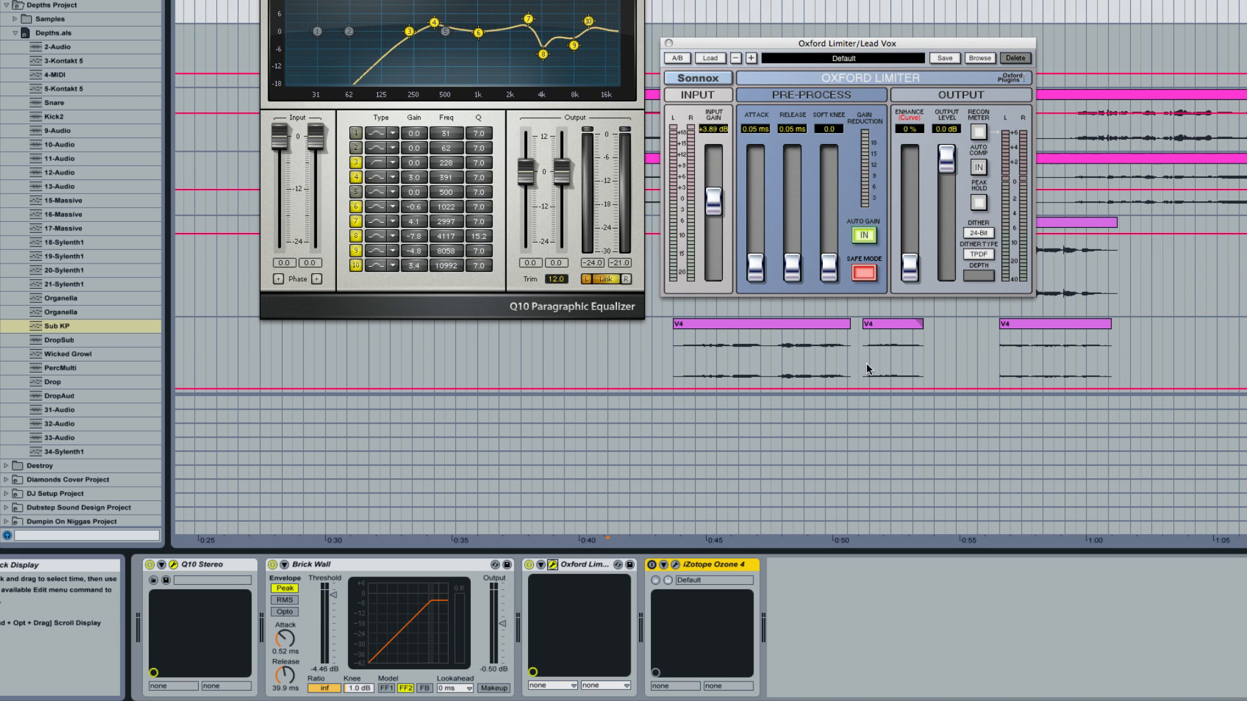
click(651, 565)
click(675, 565)
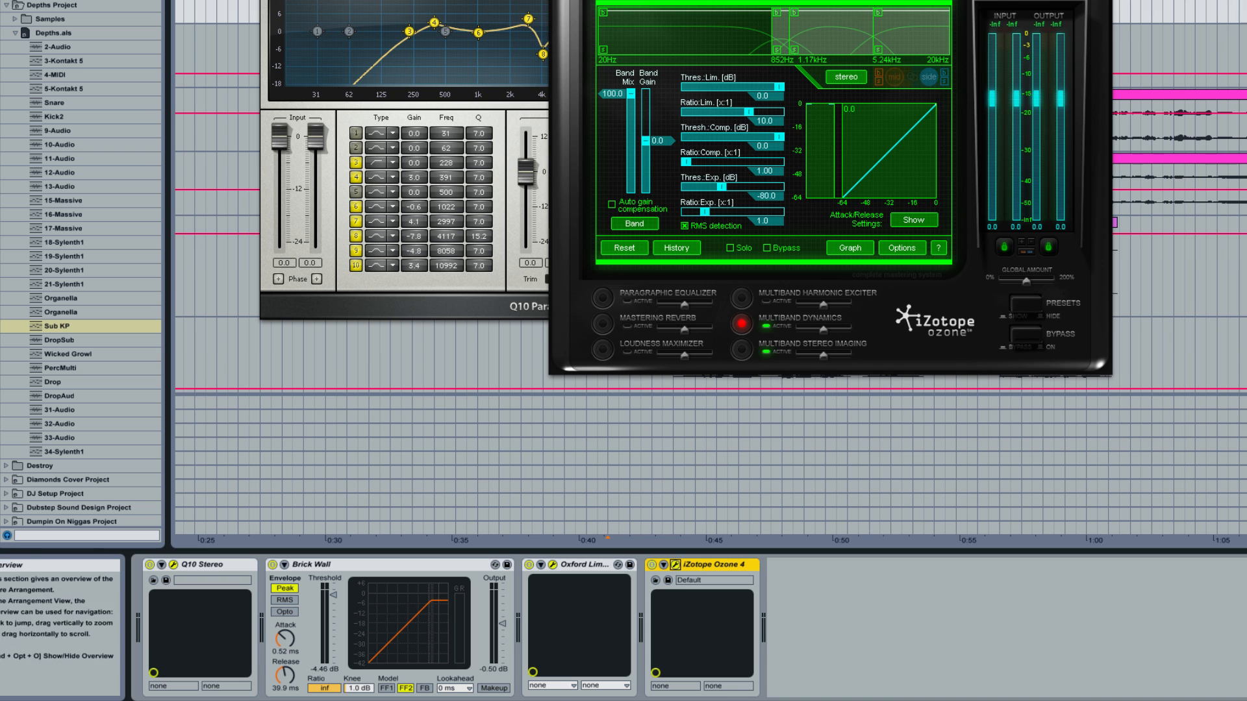
drag(779, 0, 995, 6)
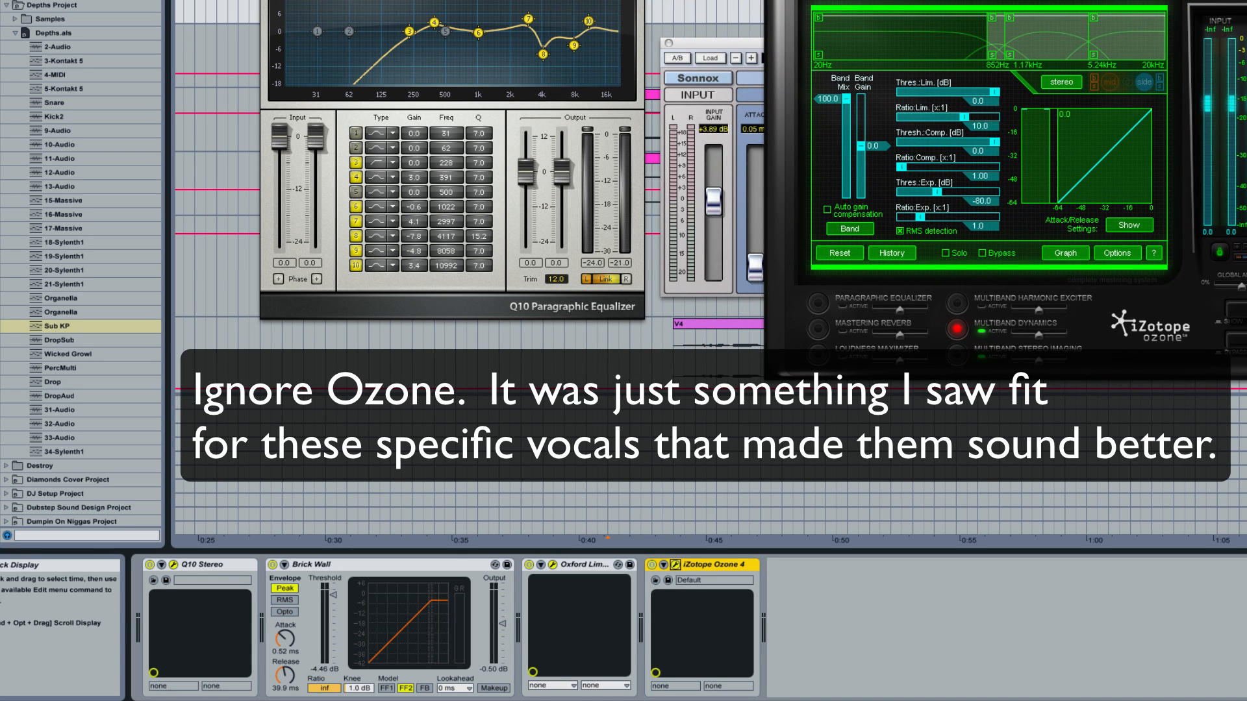
key(super+w)
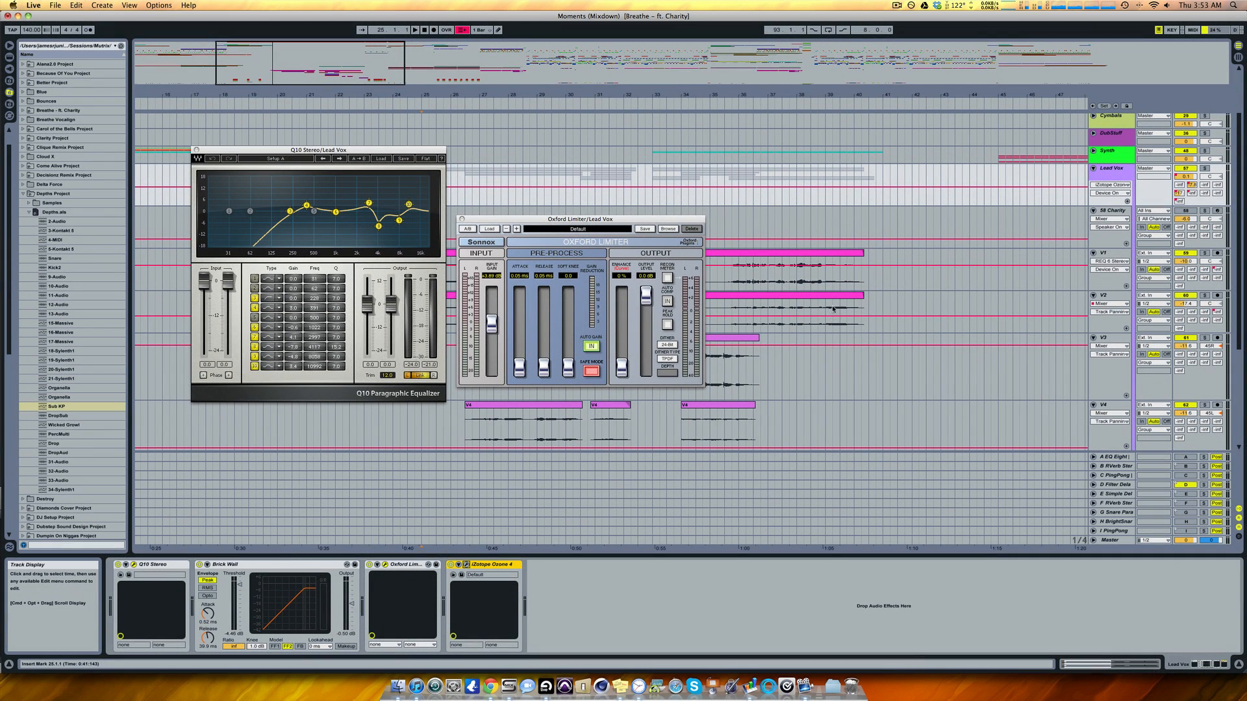
Solo the Lead Vox group and play it from bar 25 while looking over its vocal tracks.
click(854, 278)
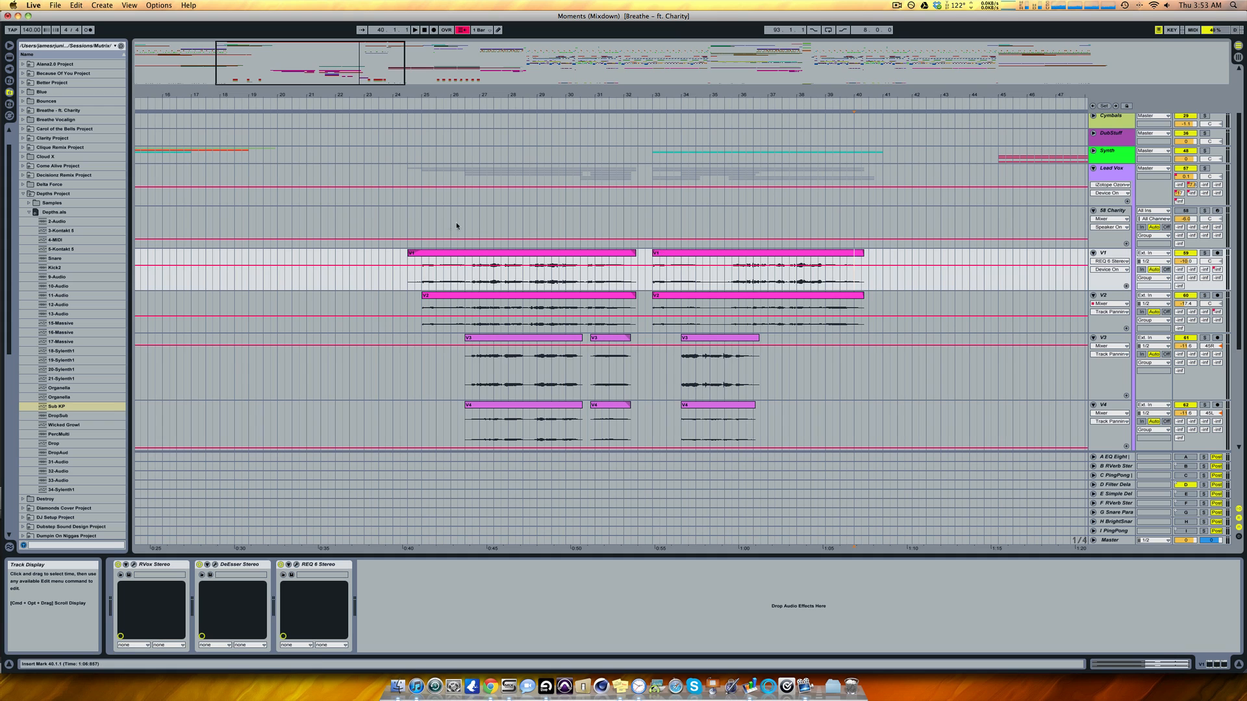
click(428, 224)
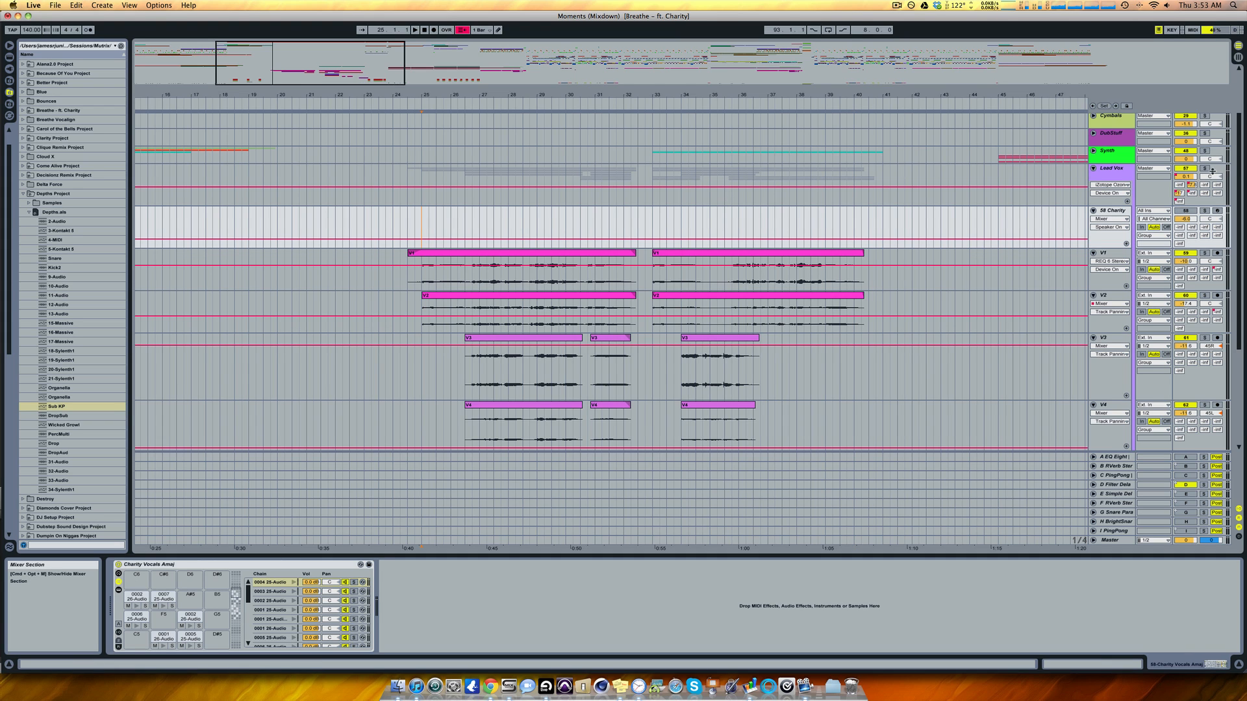
click(1205, 169)
key(space)
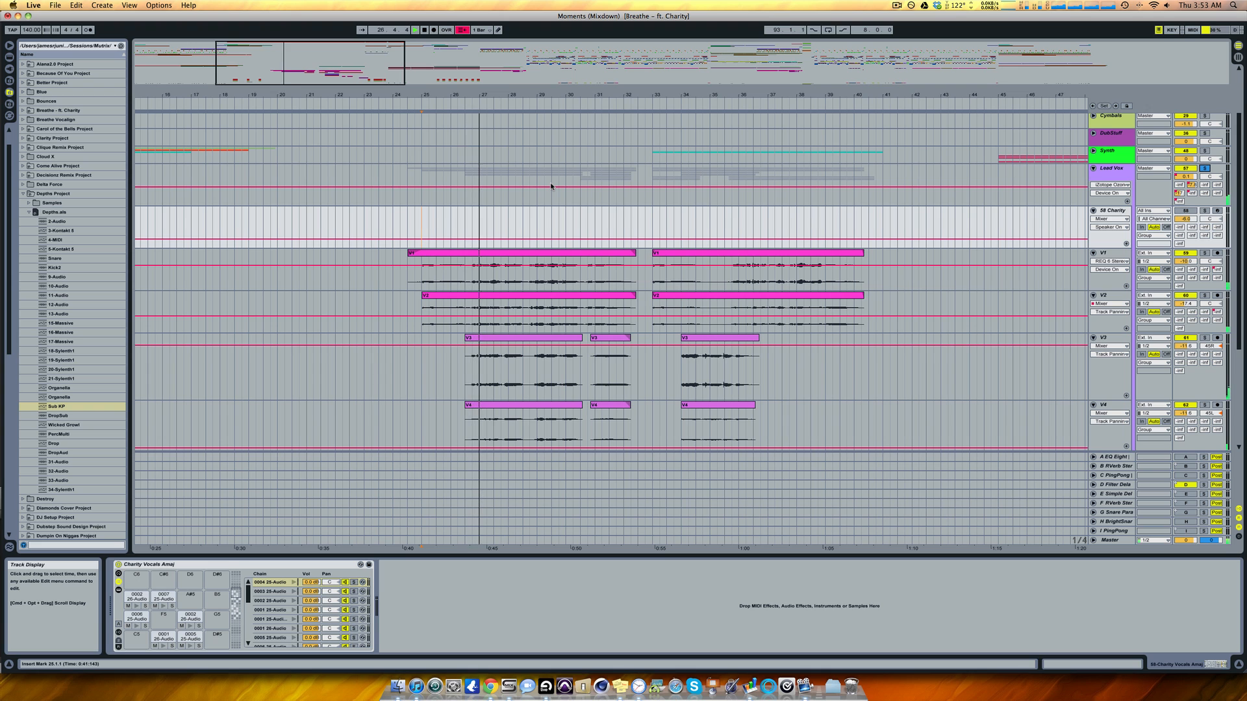
scroll(552, 195, down, 8)
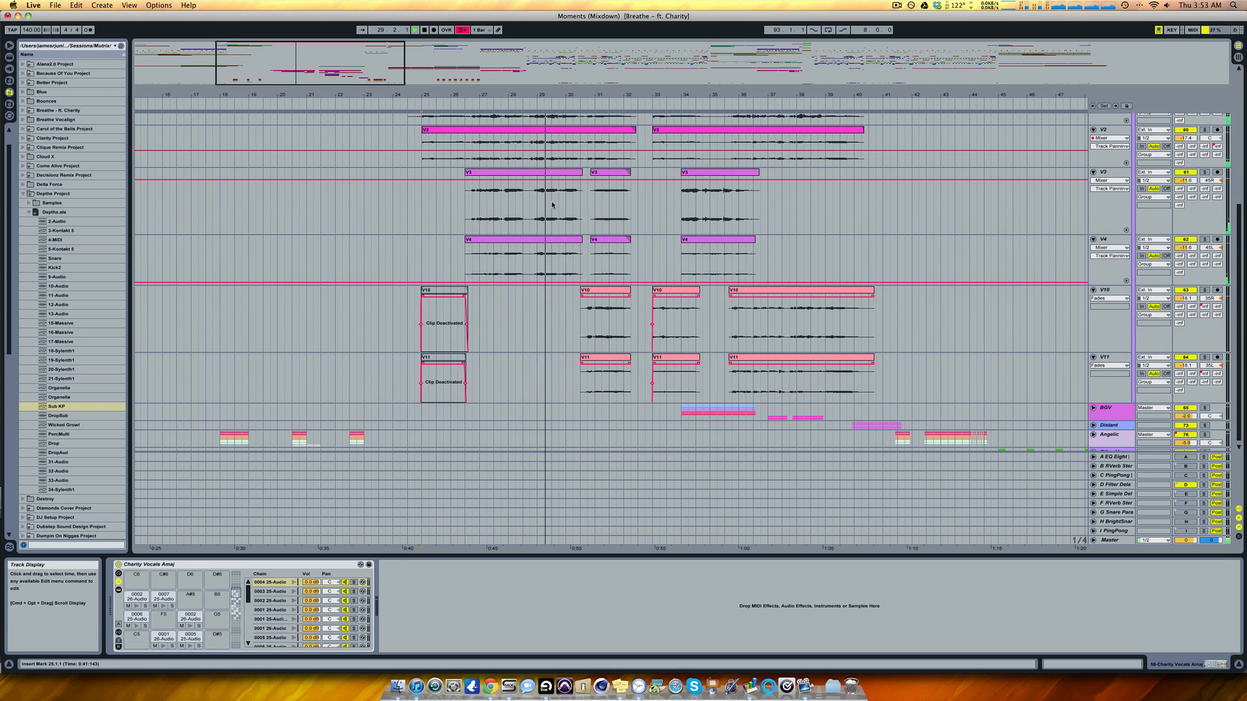
scroll(552, 204, up, 7)
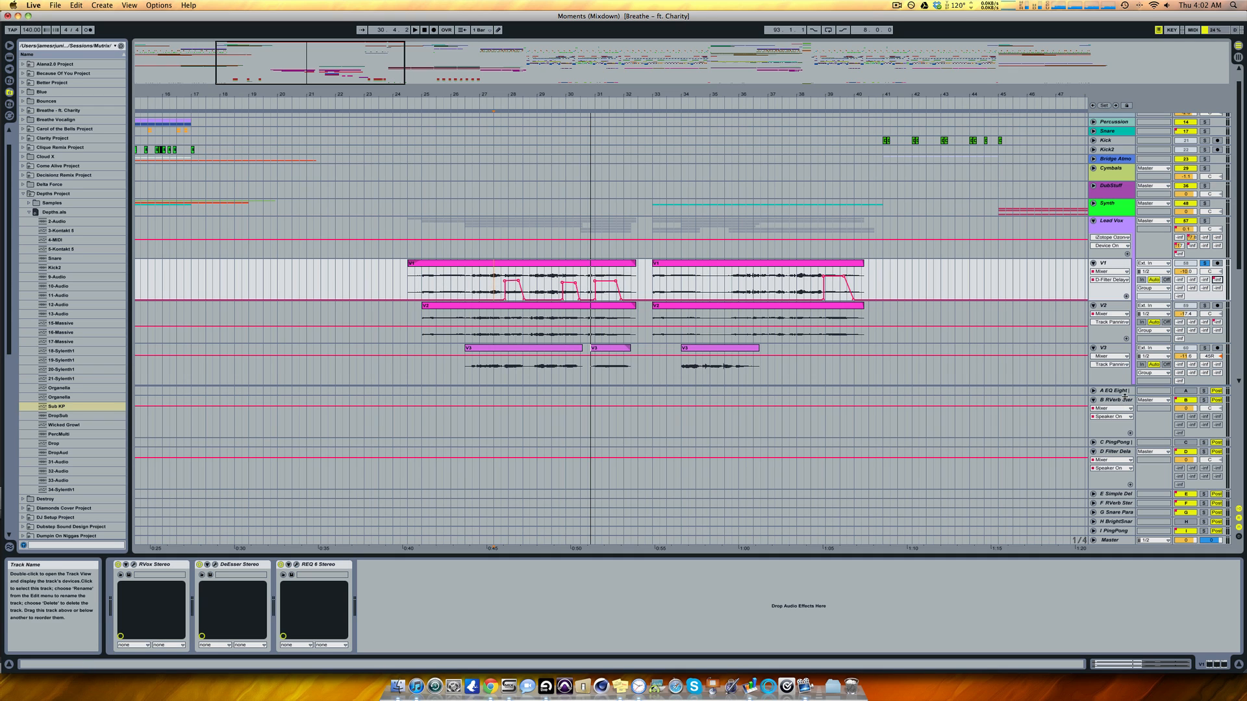
Deactivate return tracks D, E, F, G and I so that only the B RVerb Stereo return is active.
click(1185, 513)
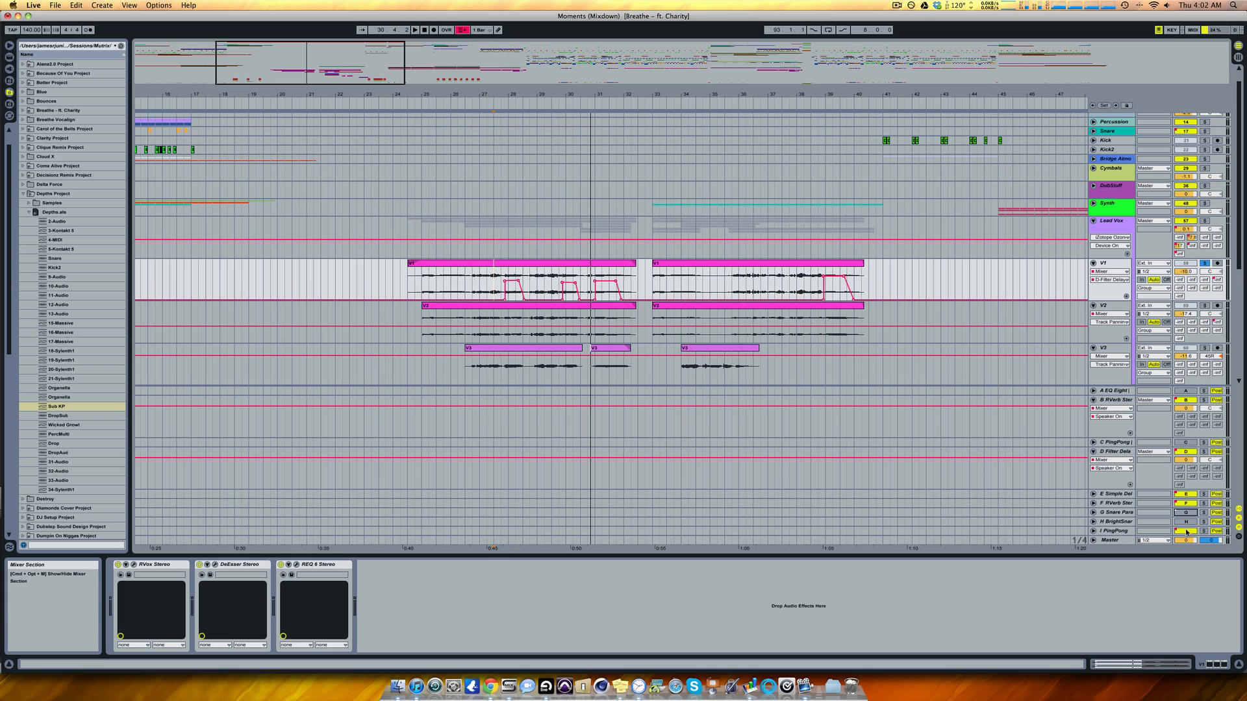
click(1185, 531)
click(1185, 503)
click(1186, 494)
click(1186, 451)
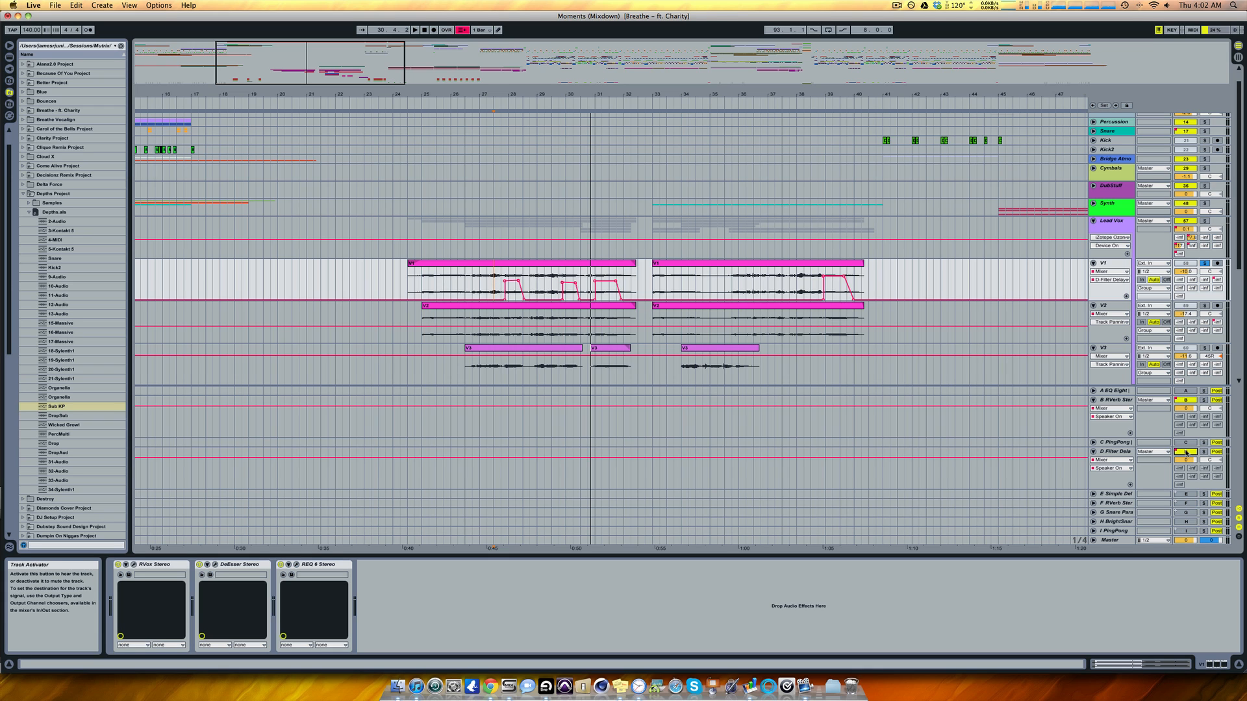
click(1186, 400)
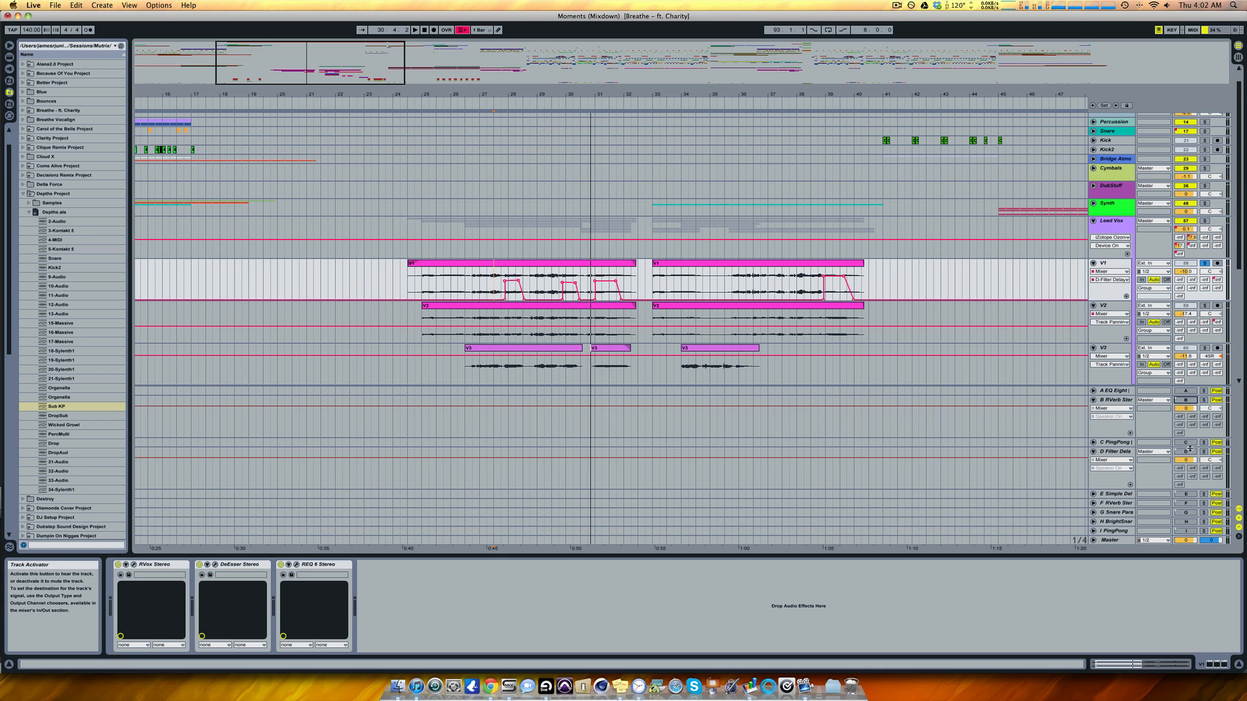
click(1185, 400)
Select the Lead Vox group and close its Oxford Limiter and Q10 plug-in windows.
click(1111, 229)
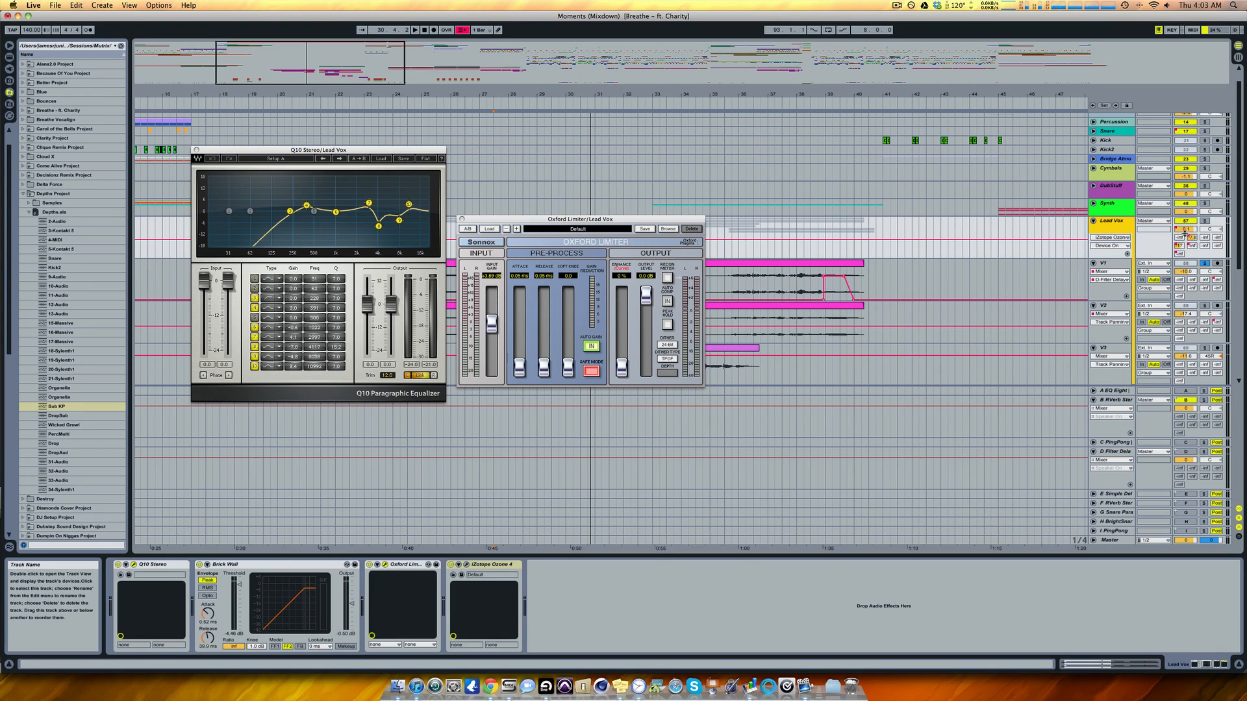
click(461, 220)
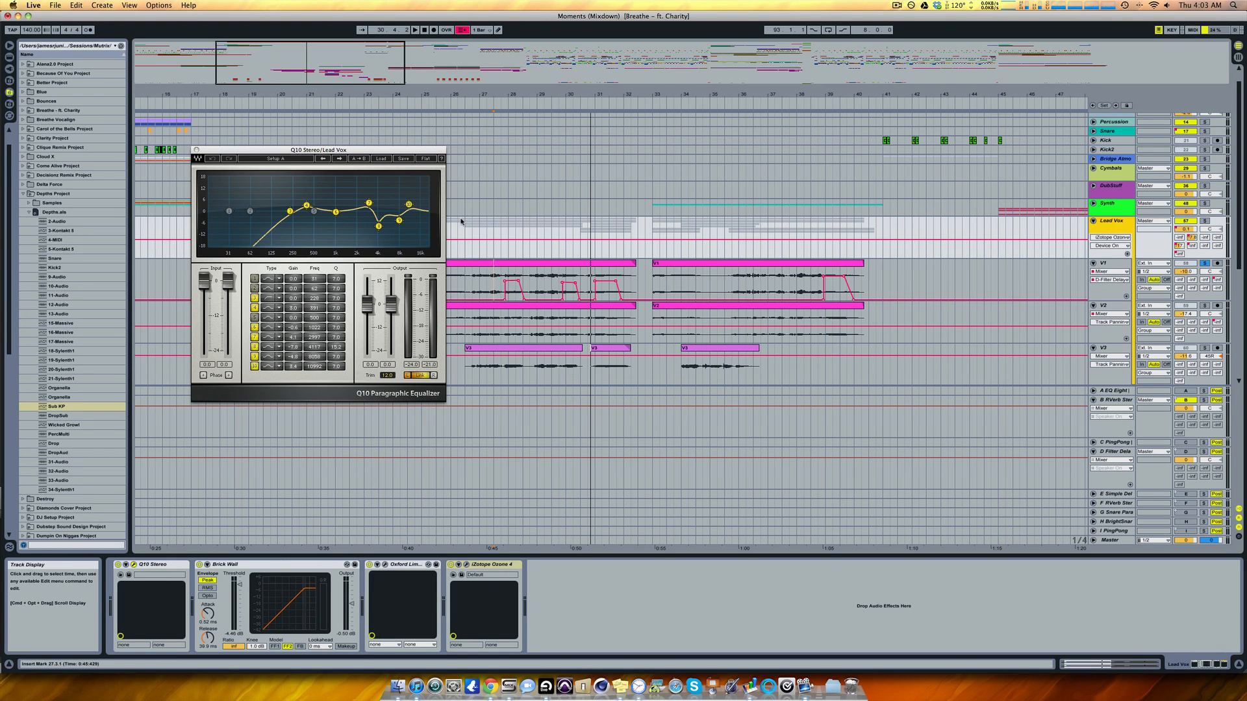
click(196, 150)
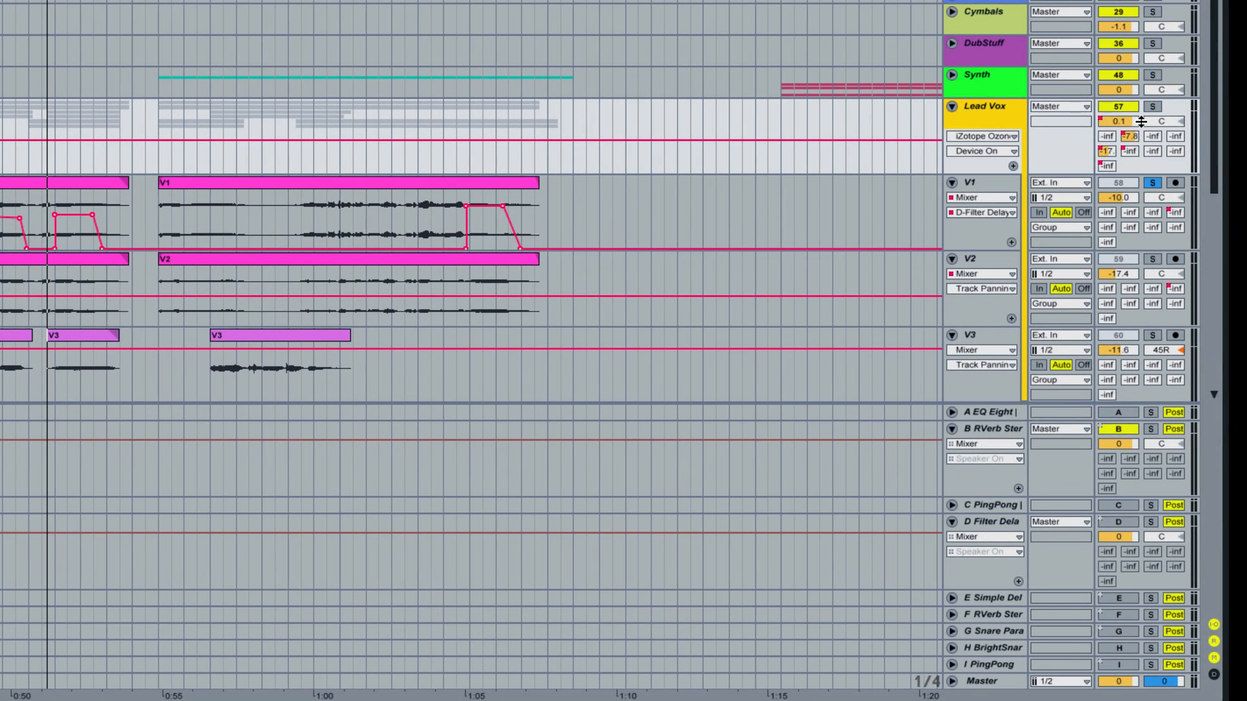
Show the Lead Vox group's send to the B RVerb return, solo the group and play it from bar 26.3.
click(1128, 135)
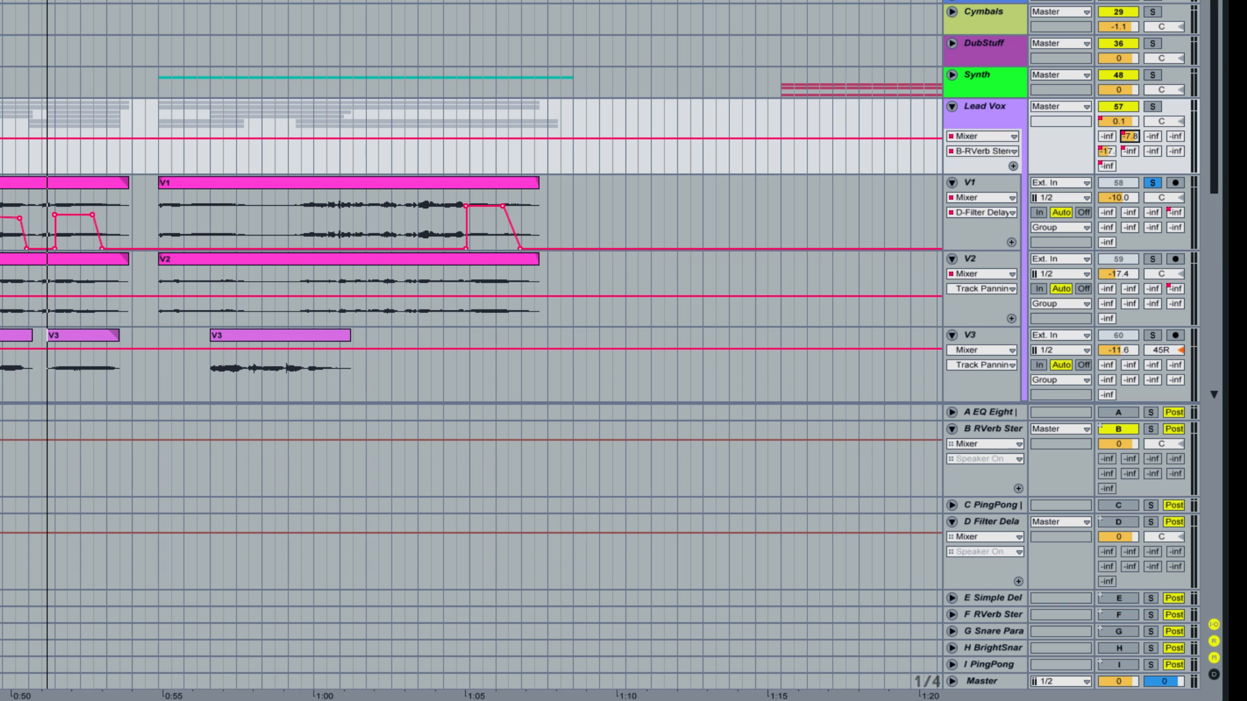
click(1152, 106)
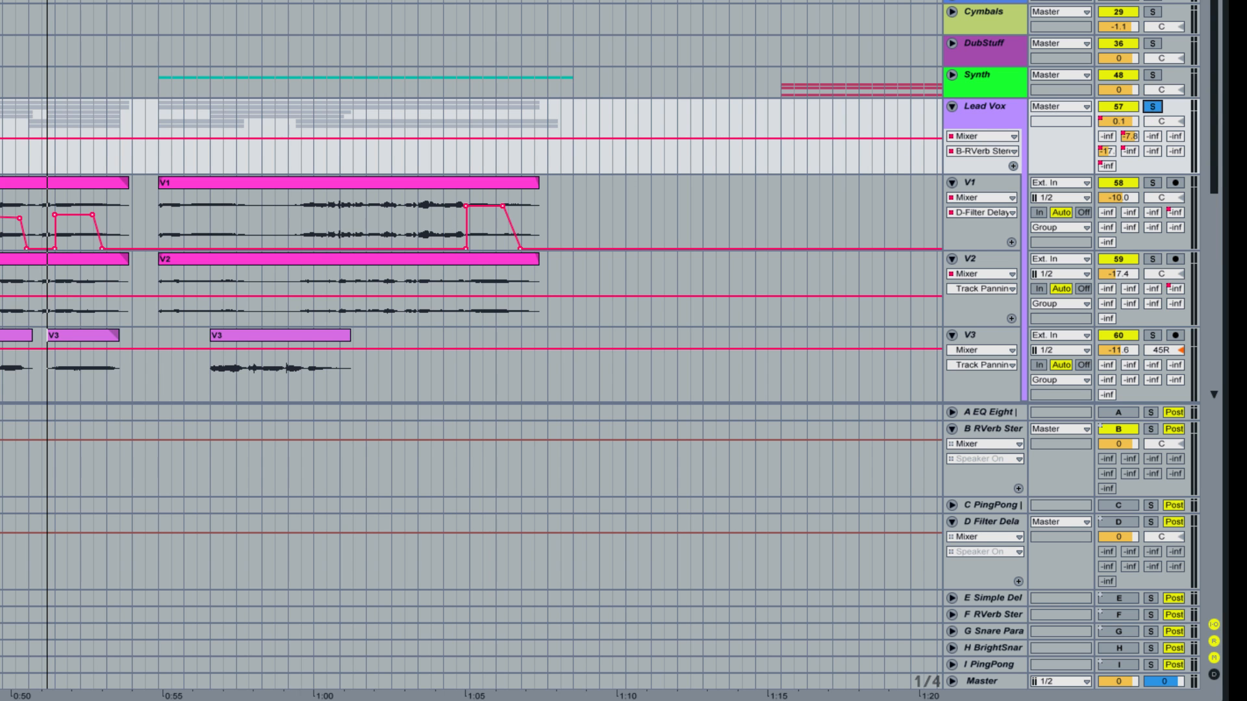
key(space)
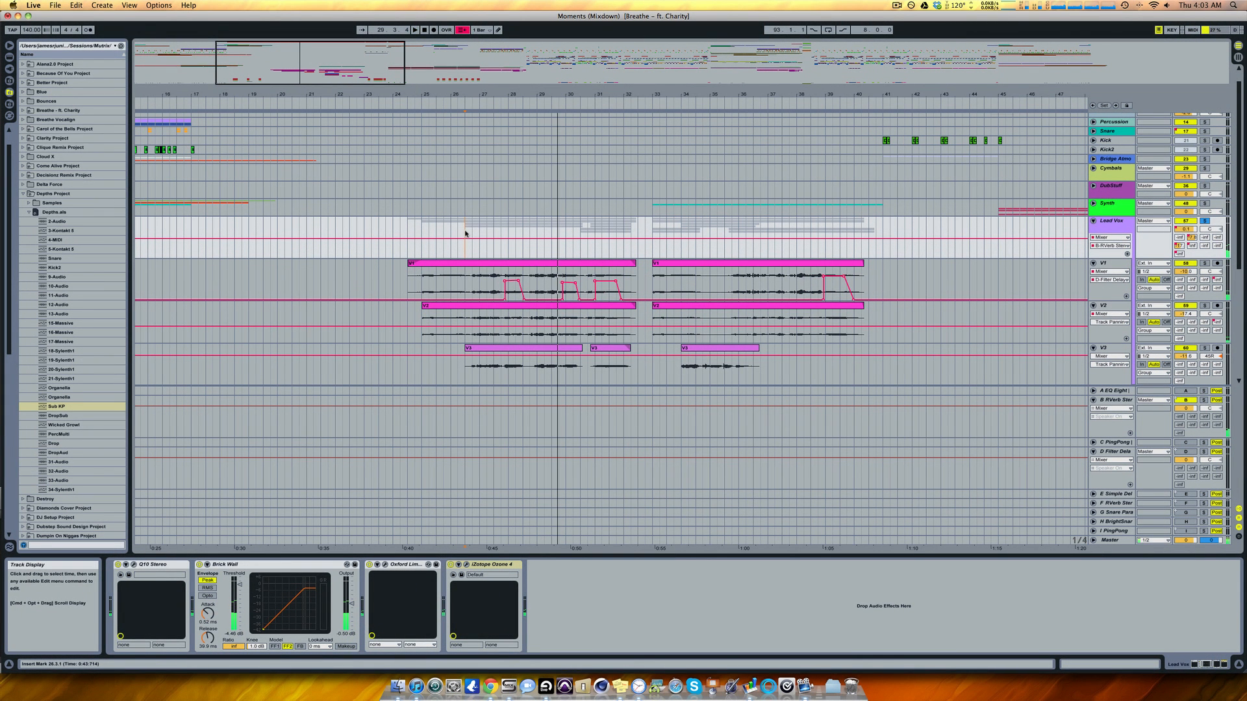
Open the RVerb plug-in on return B, examine its reverb settings and Wet/dry level, and close its window.
click(1124, 399)
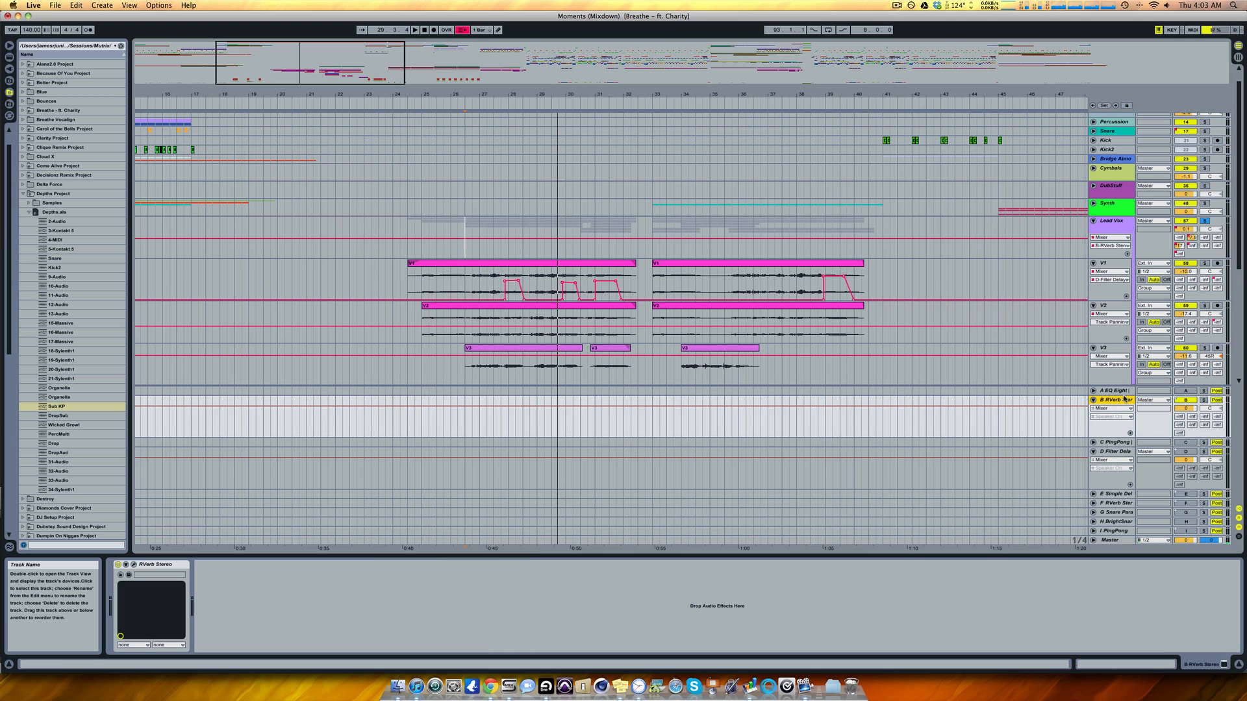
click(134, 565)
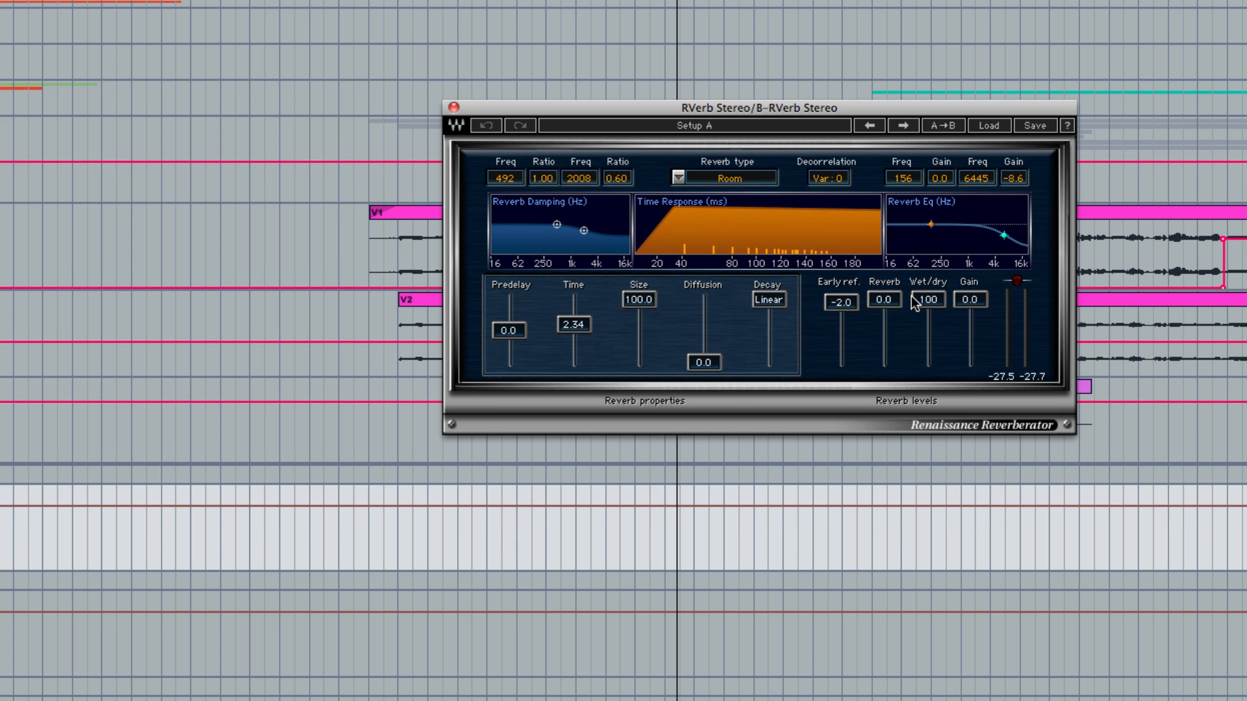
click(930, 300)
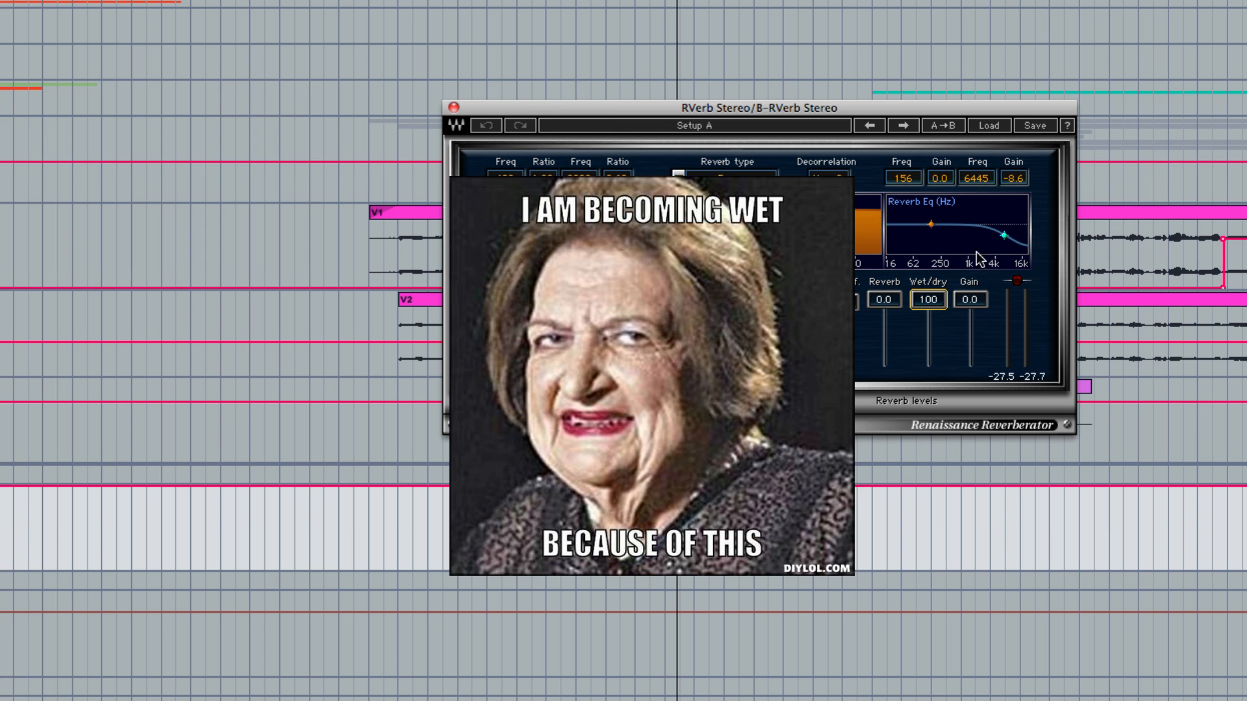
click(453, 107)
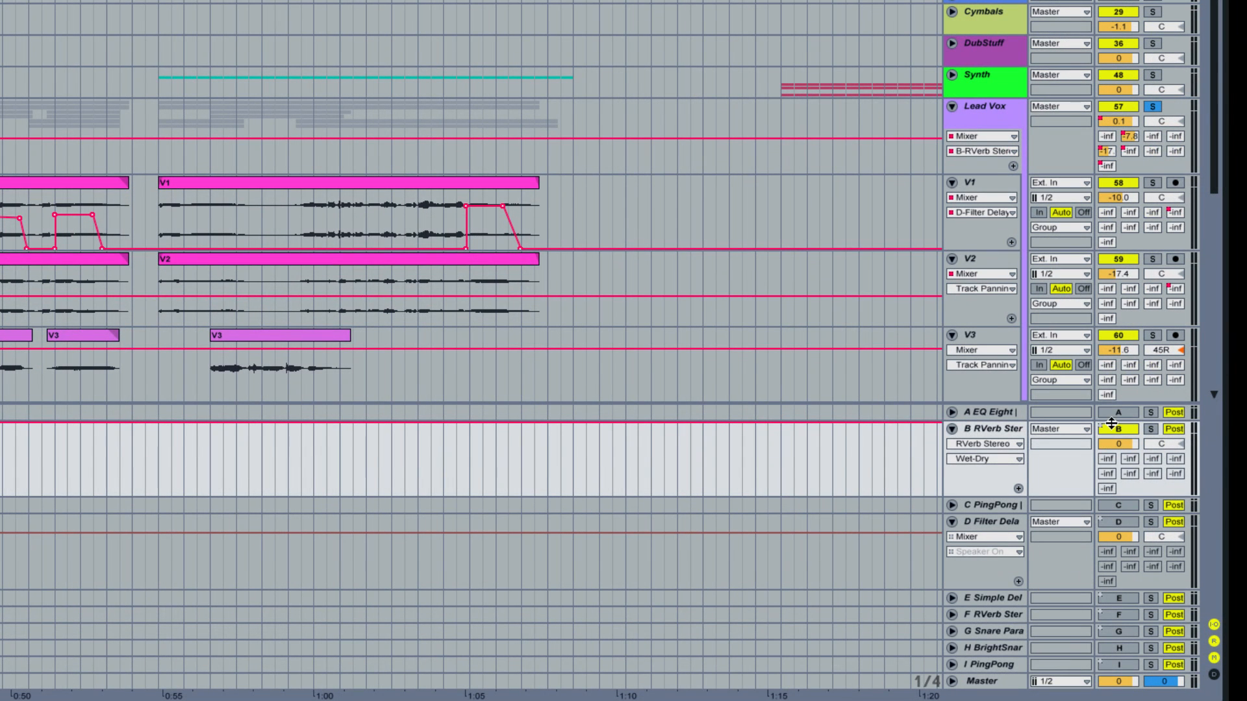
Solo the B RVerb return to hear only the vocal reverb, and view its RVerb plug-in window again.
click(1150, 428)
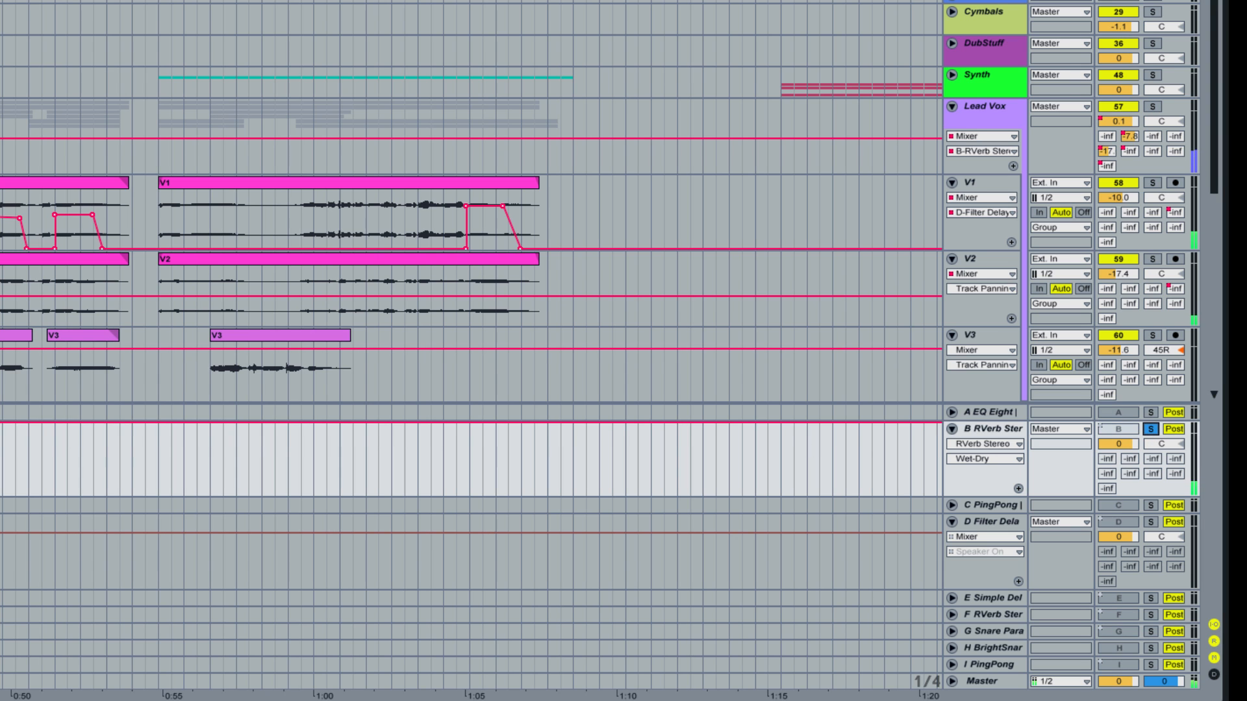
click(13, 700)
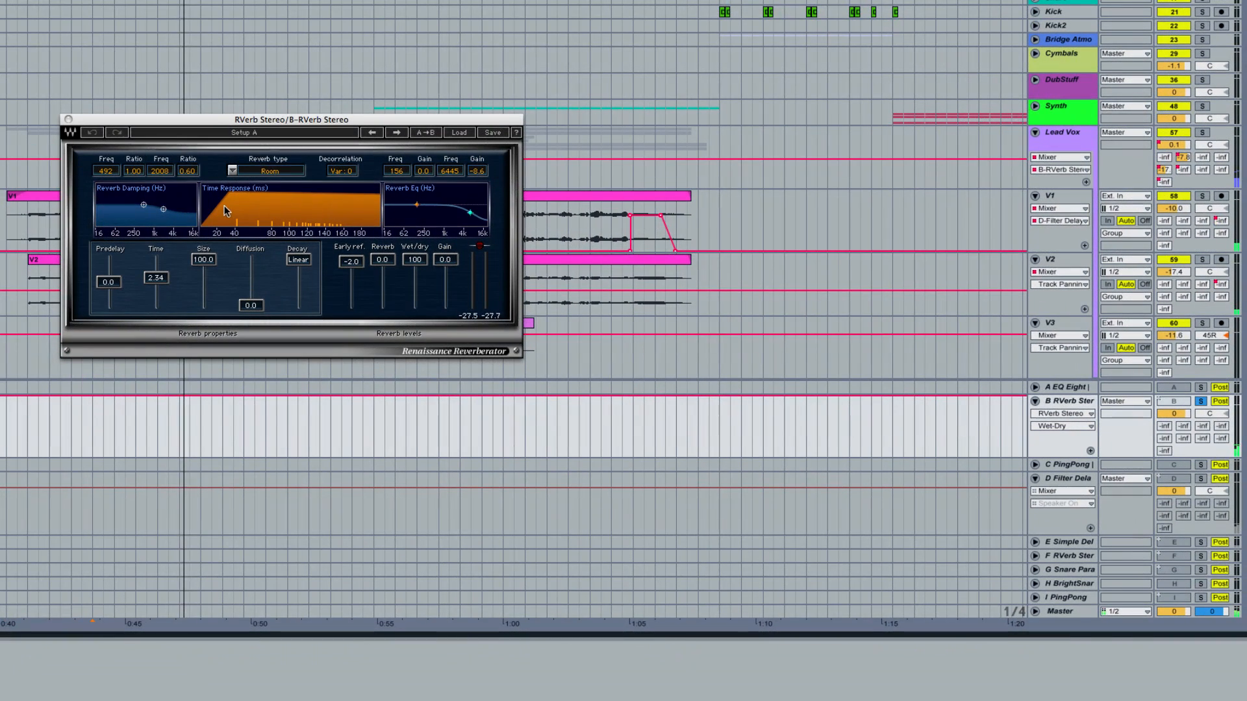
click(68, 120)
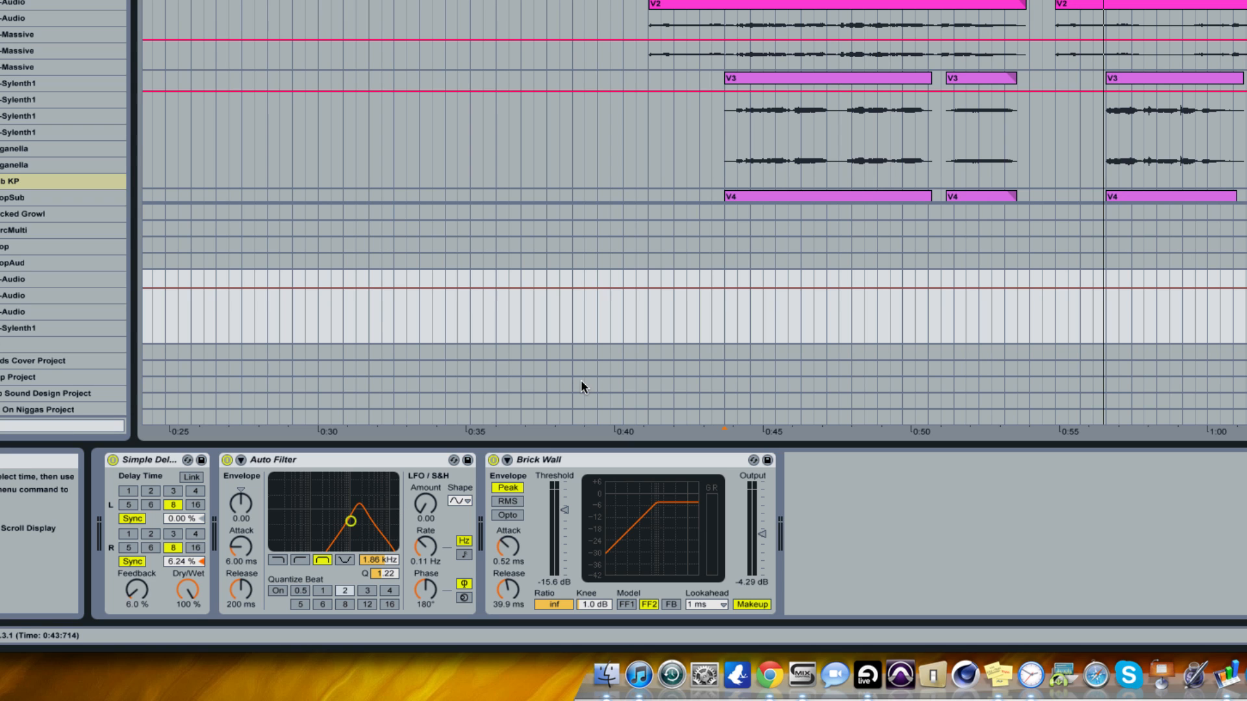
View the Simple Delay, Auto Filter and Brick Wall chain on return E, and play the V1 vocal from bar 26.
click(586, 461)
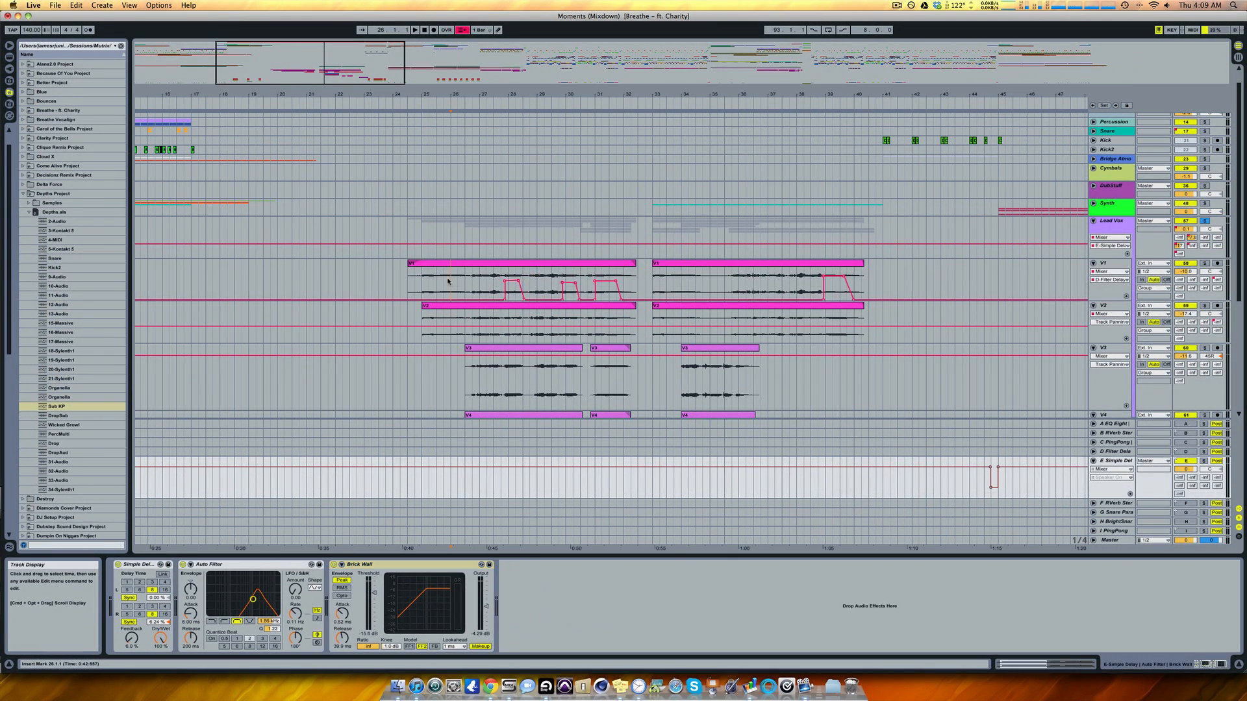
click(448, 281)
key(space)
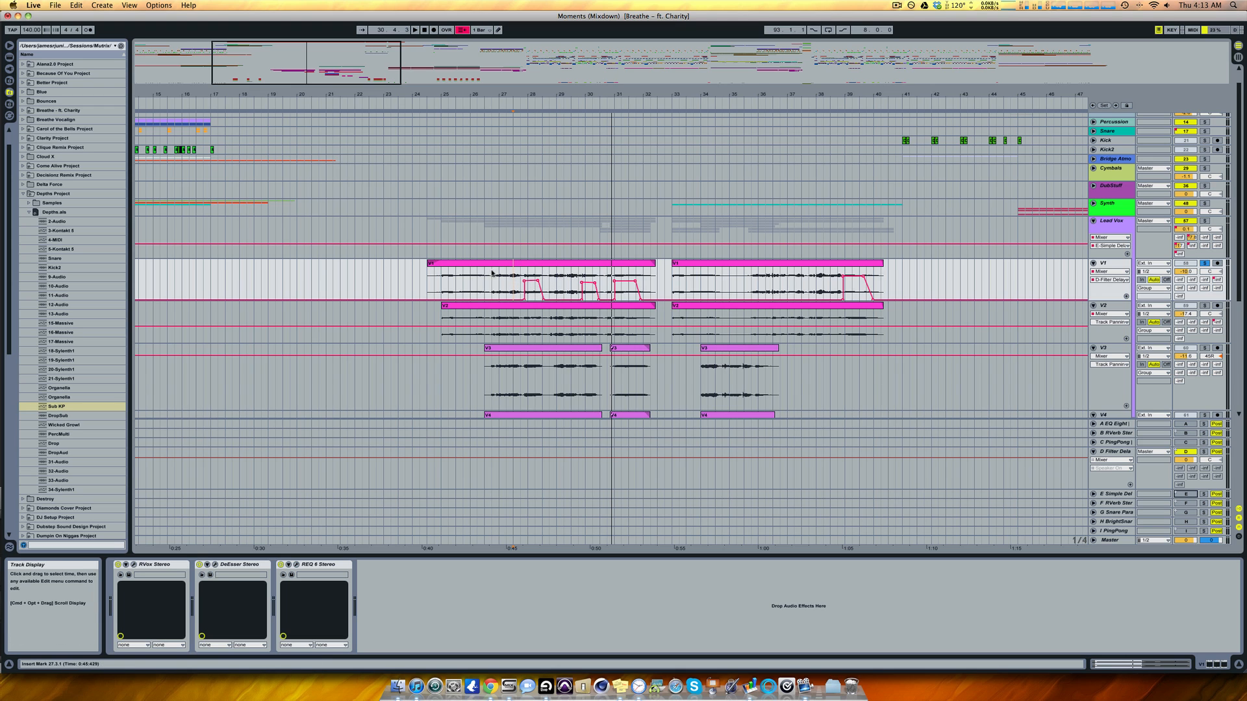
Show the Filter Delay and Brick Wall devices on return D, and play the V1 vocal from bar 26.3.
click(1119, 455)
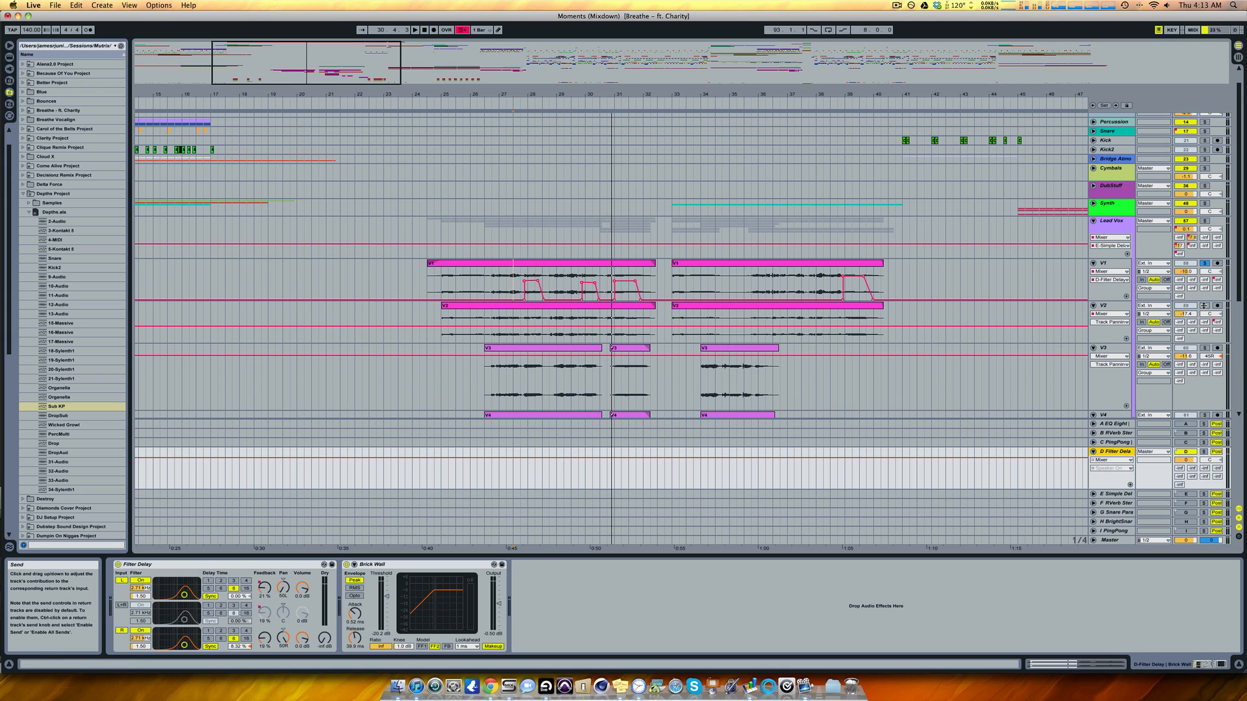
click(488, 280)
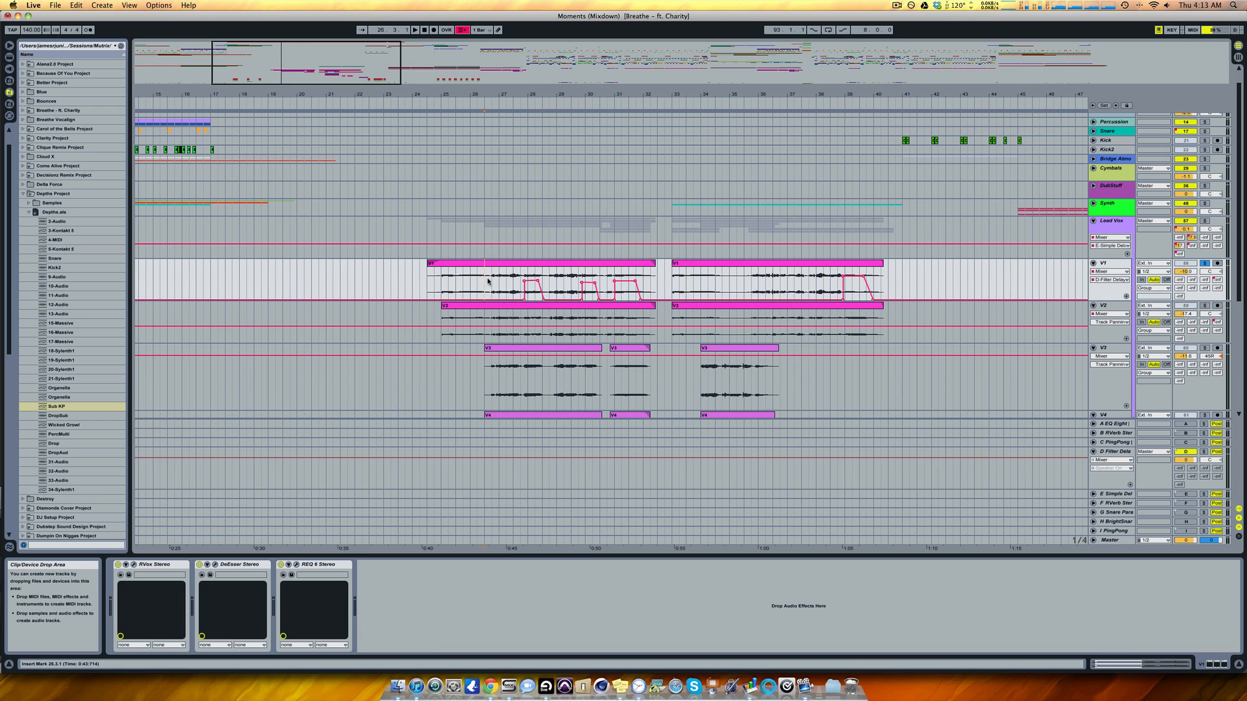
key(space)
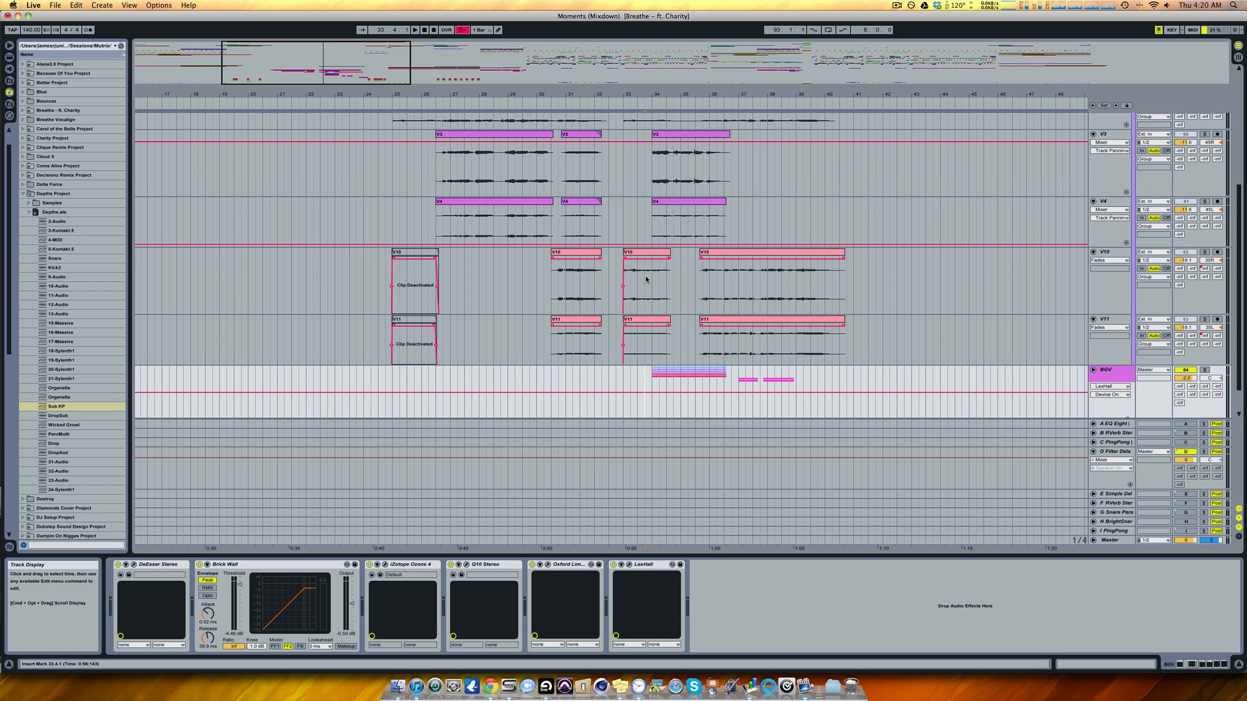
Solo the BGV background vocal group and play it from bar 34.
scroll(681, 371, down, 2)
click(652, 357)
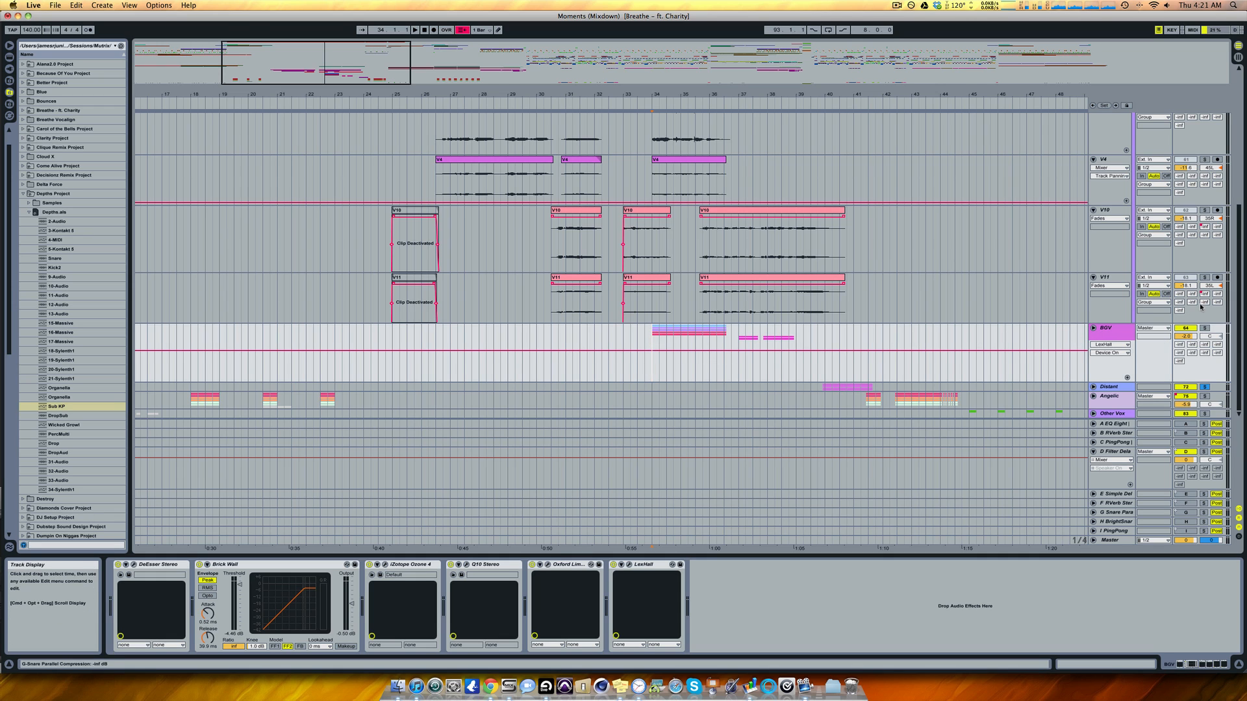
click(1205, 328)
key(space)
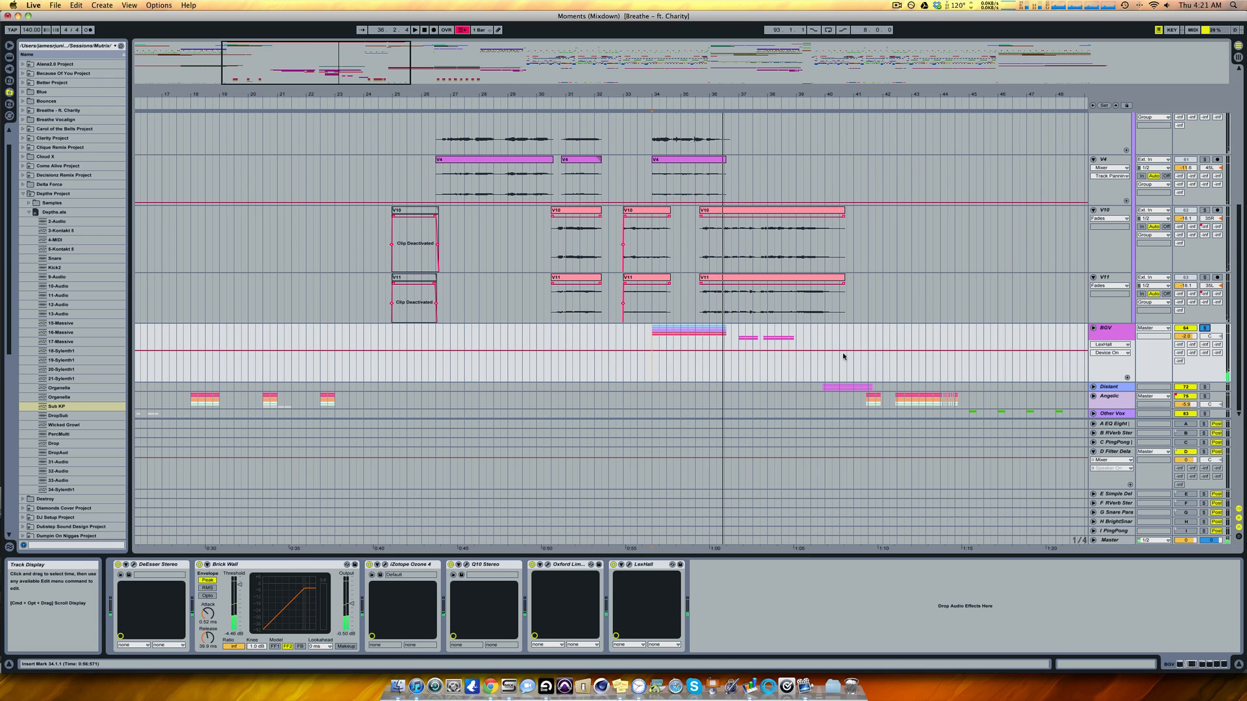
Unfold the Distant group, view its Oxford Reverb and its tracks, solo the group and play it from bar 39.4.
click(1110, 387)
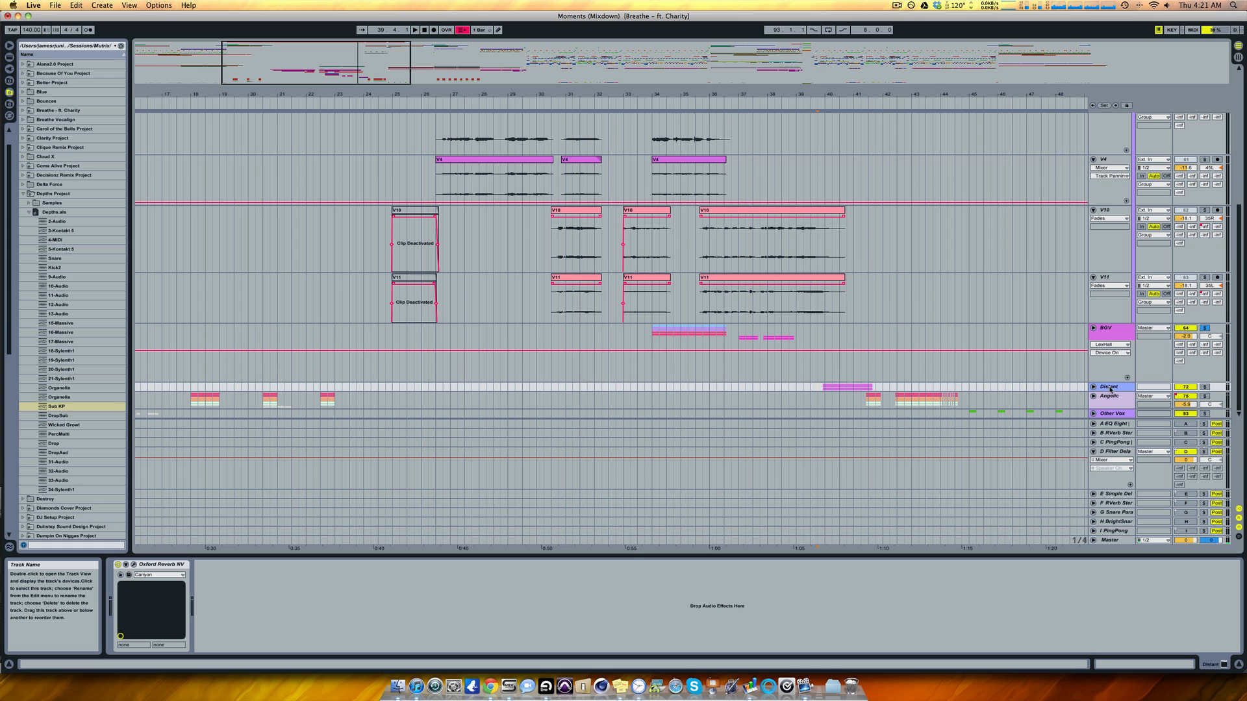
click(1092, 386)
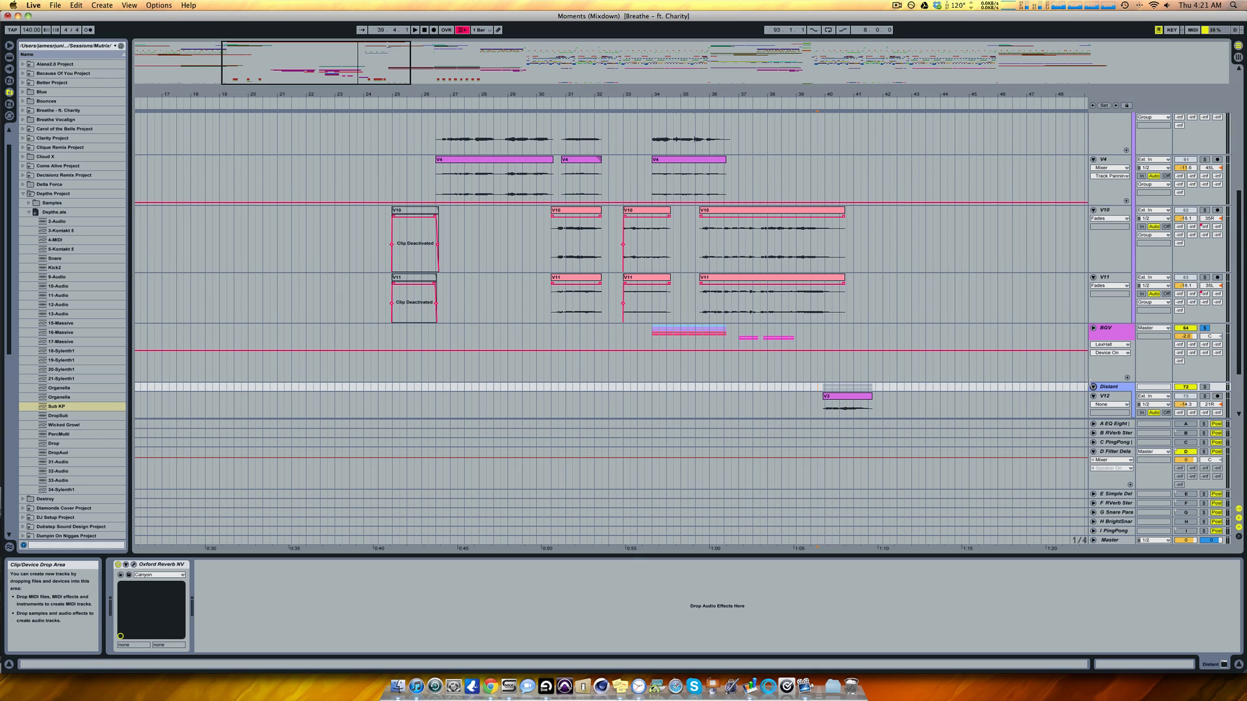
scroll(1049, 352, down, 3)
click(816, 355)
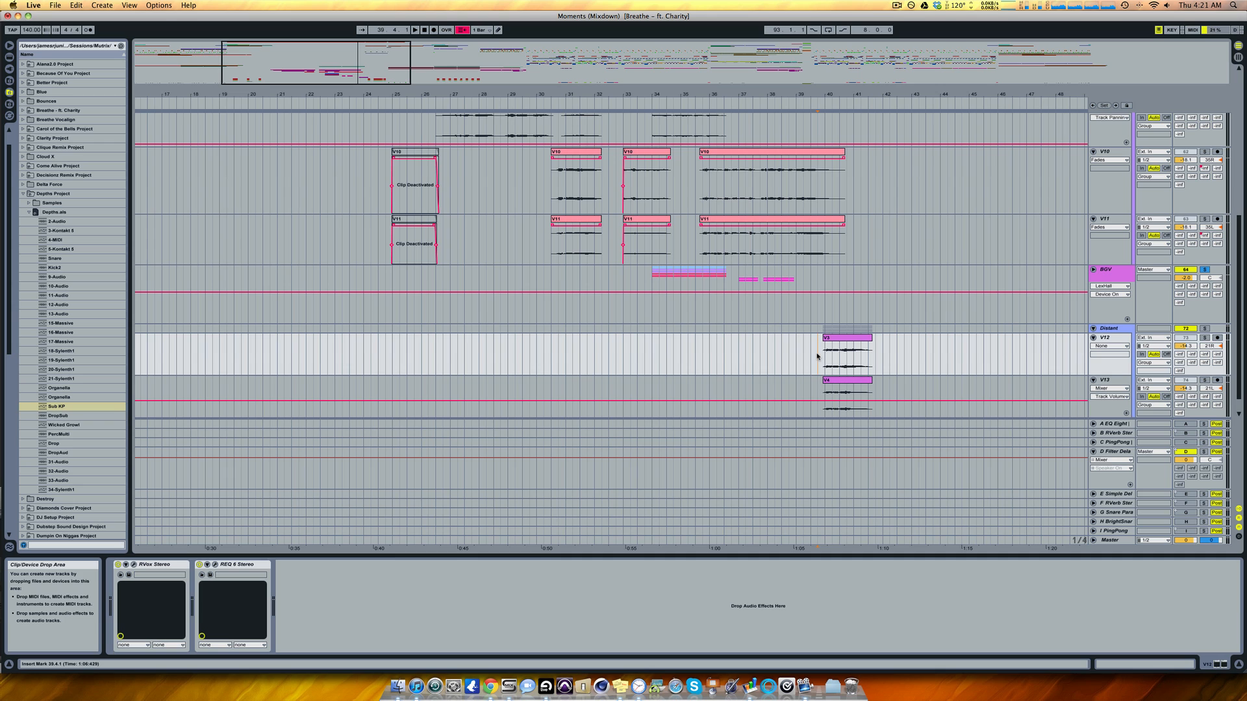
click(819, 329)
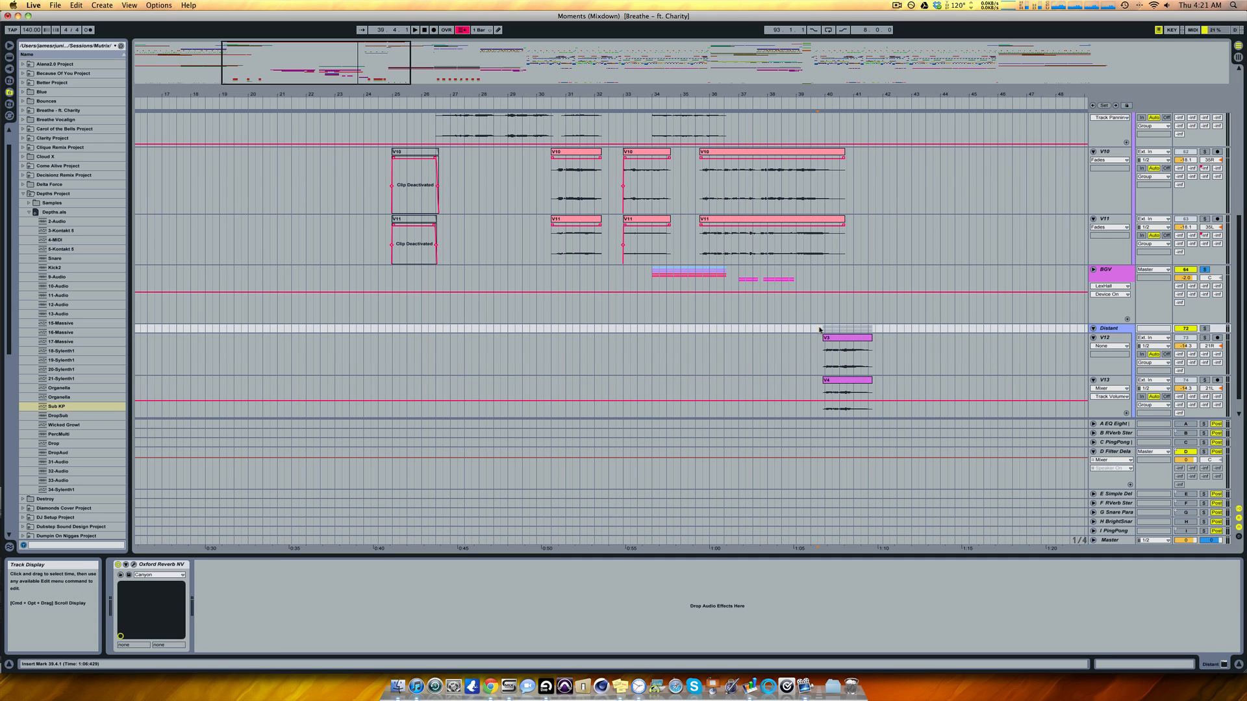
scroll(819, 330, down, 1)
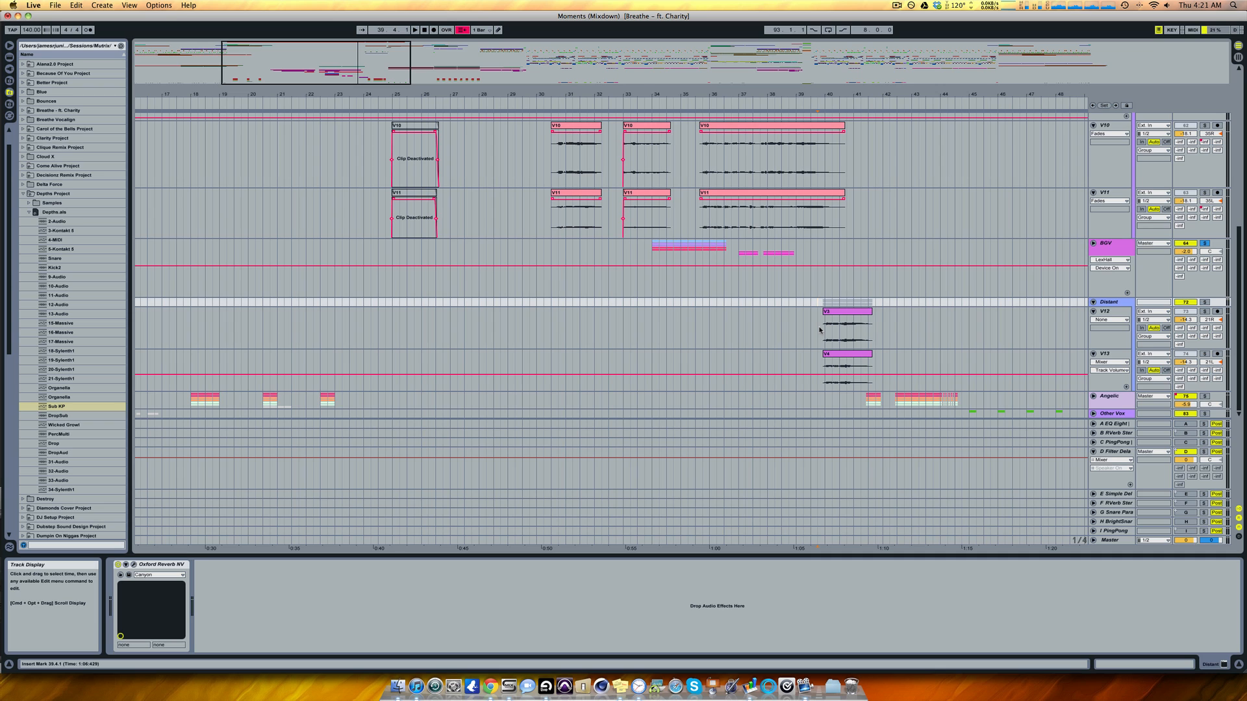
click(1205, 302)
key(space)
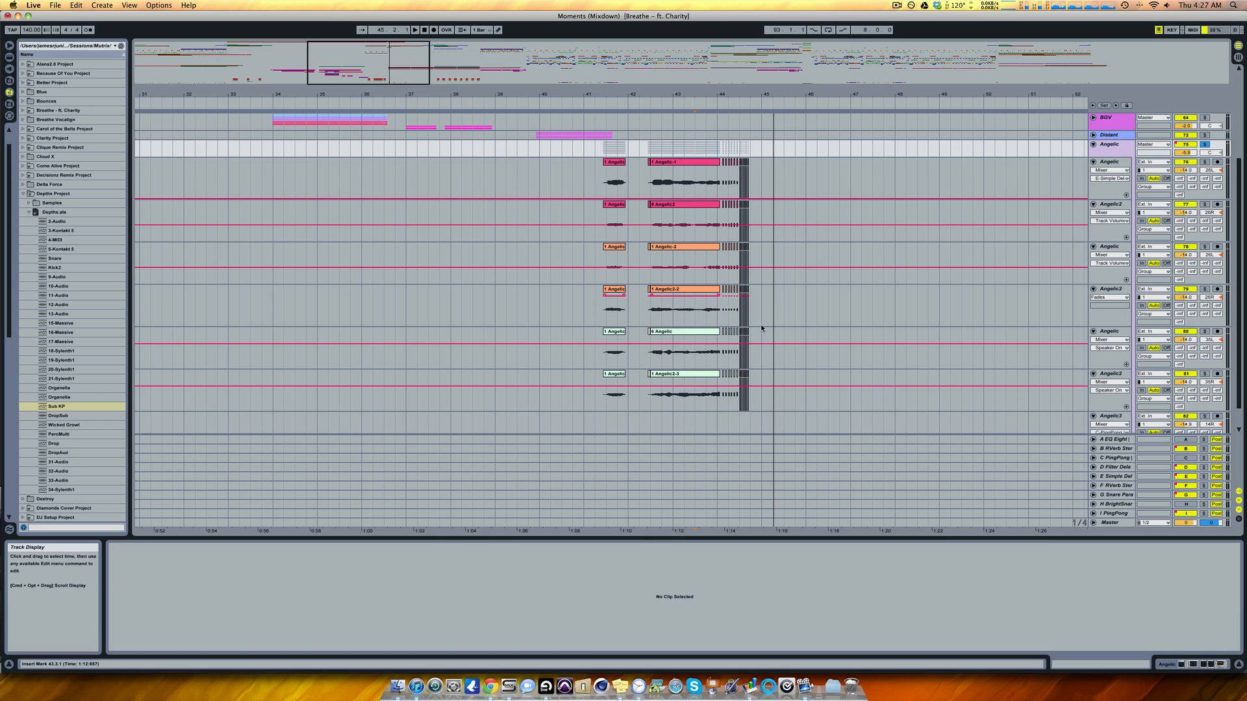
Play the soloed Angelic vocal group from bar 43.
click(674, 149)
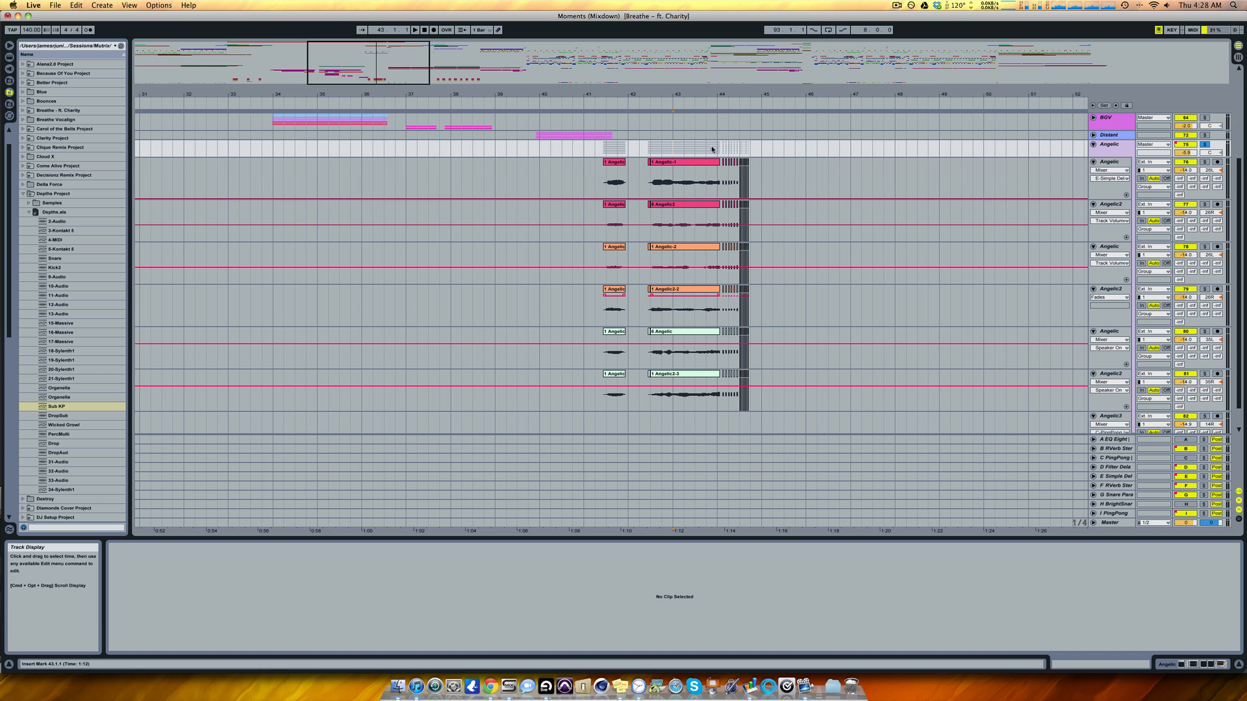
key(space)
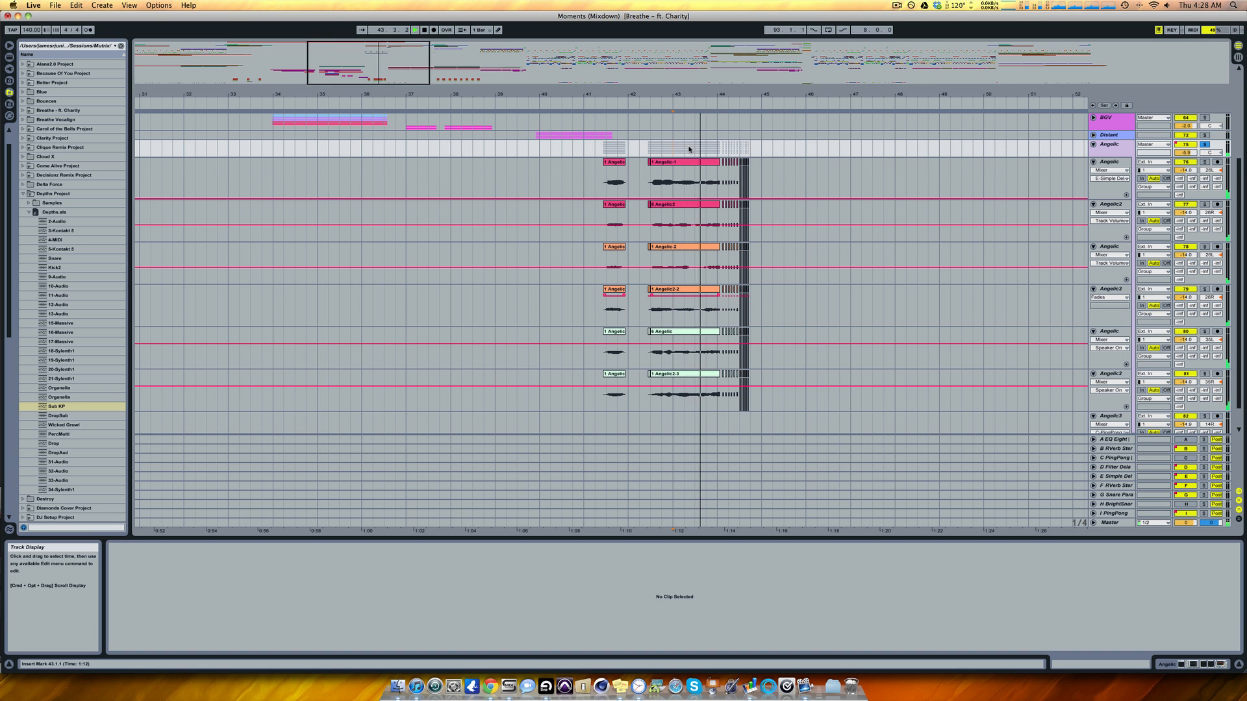
Play the processed vocal track in the soloed Other Vox group from bar 77.3.
scroll(690, 149, right, 1)
drag(563, 95, 564, 134)
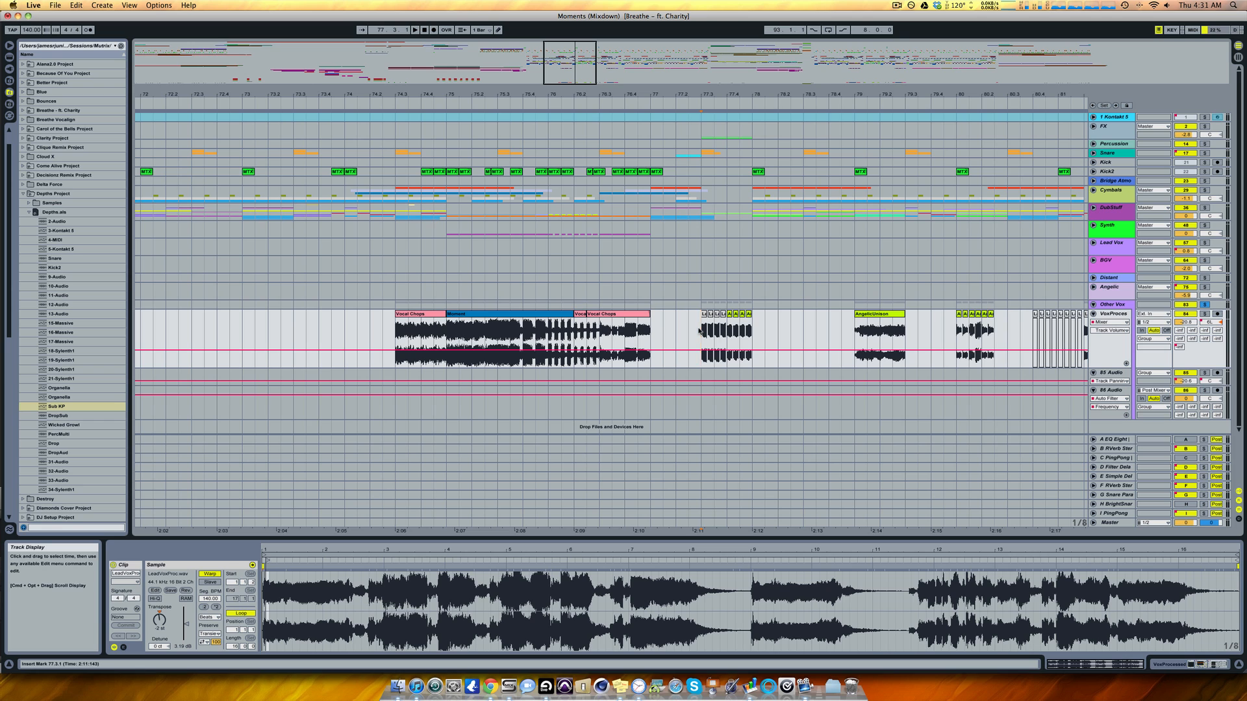
scroll(699, 331, right, 8)
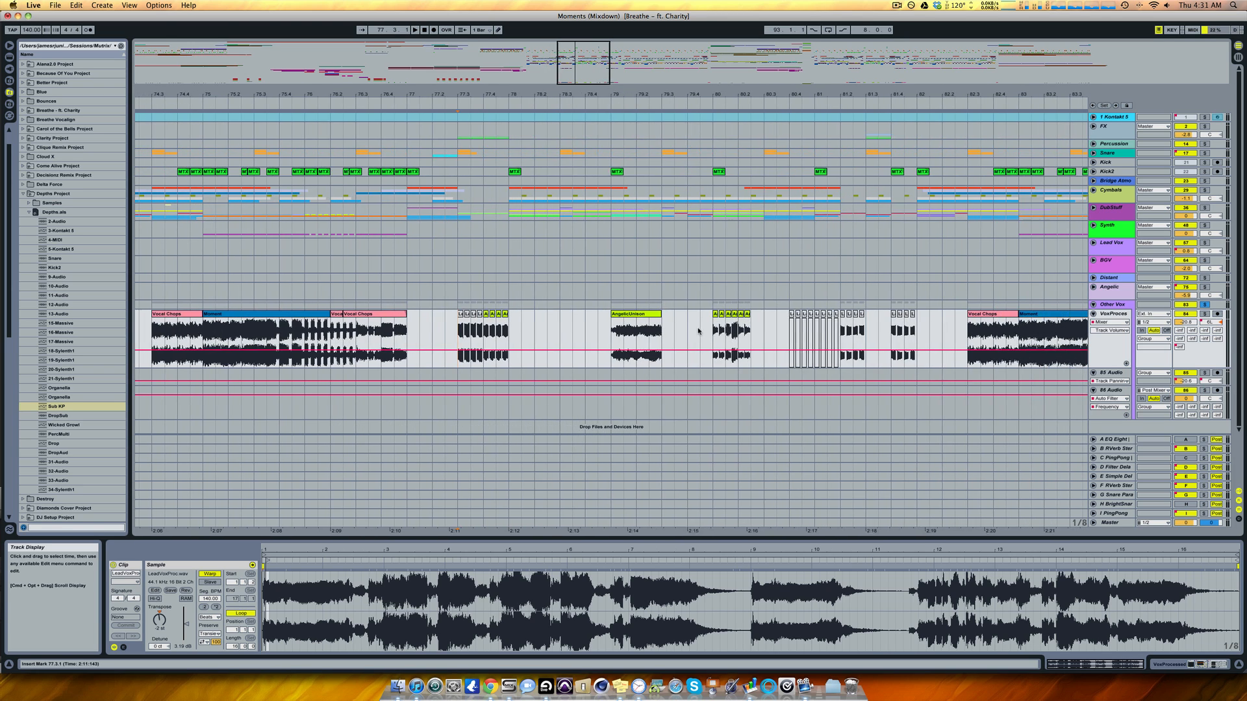
scroll(700, 331, left, 3)
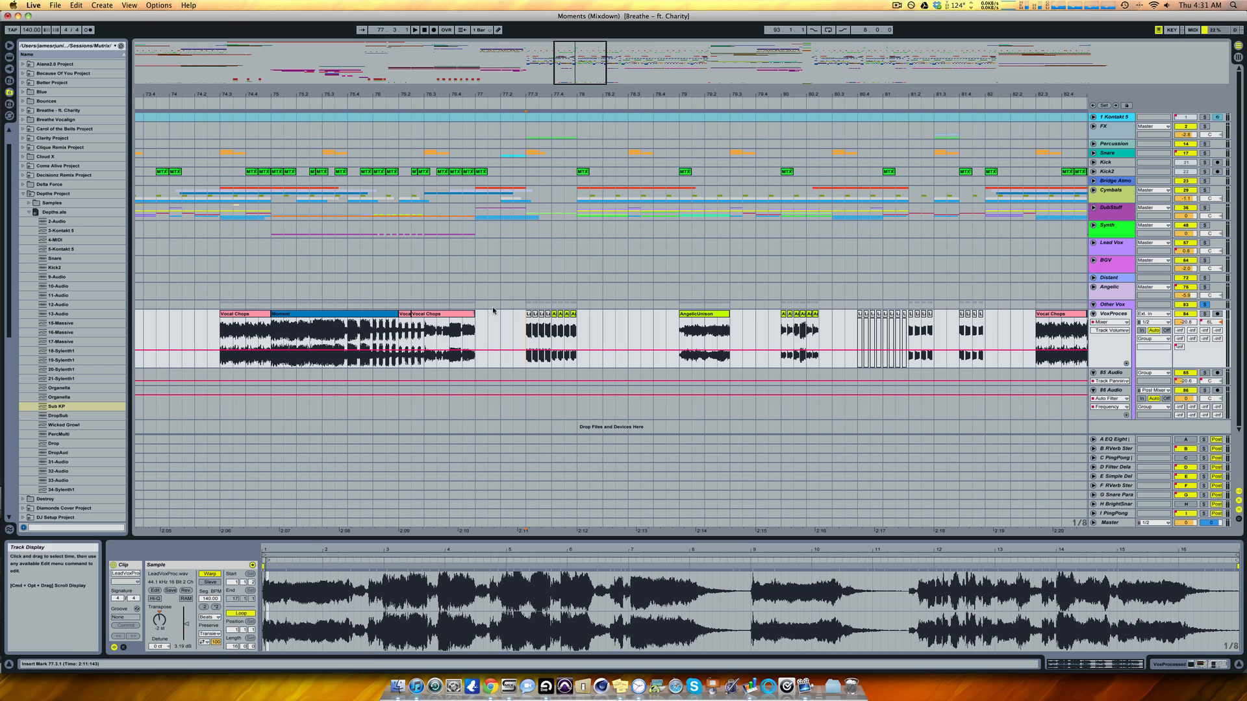
key(space)
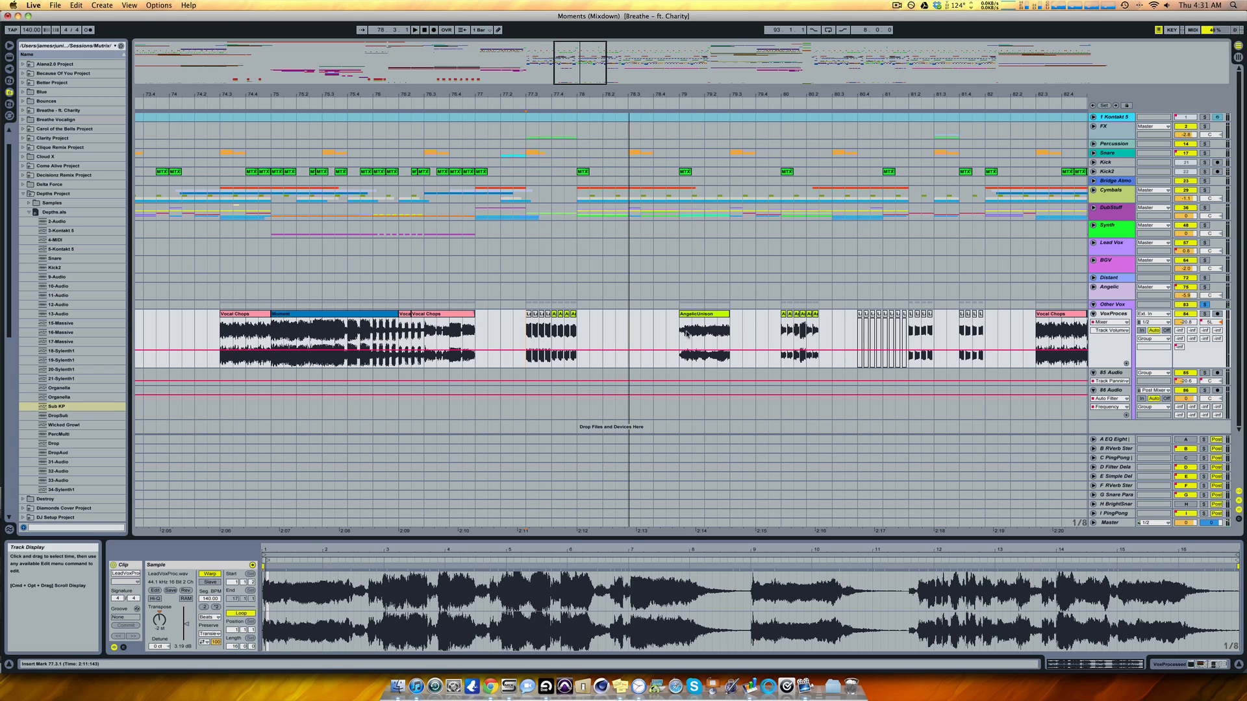
Audition the chopped lead vocal clips on the processed vocal track around bar 81.2.
click(779, 331)
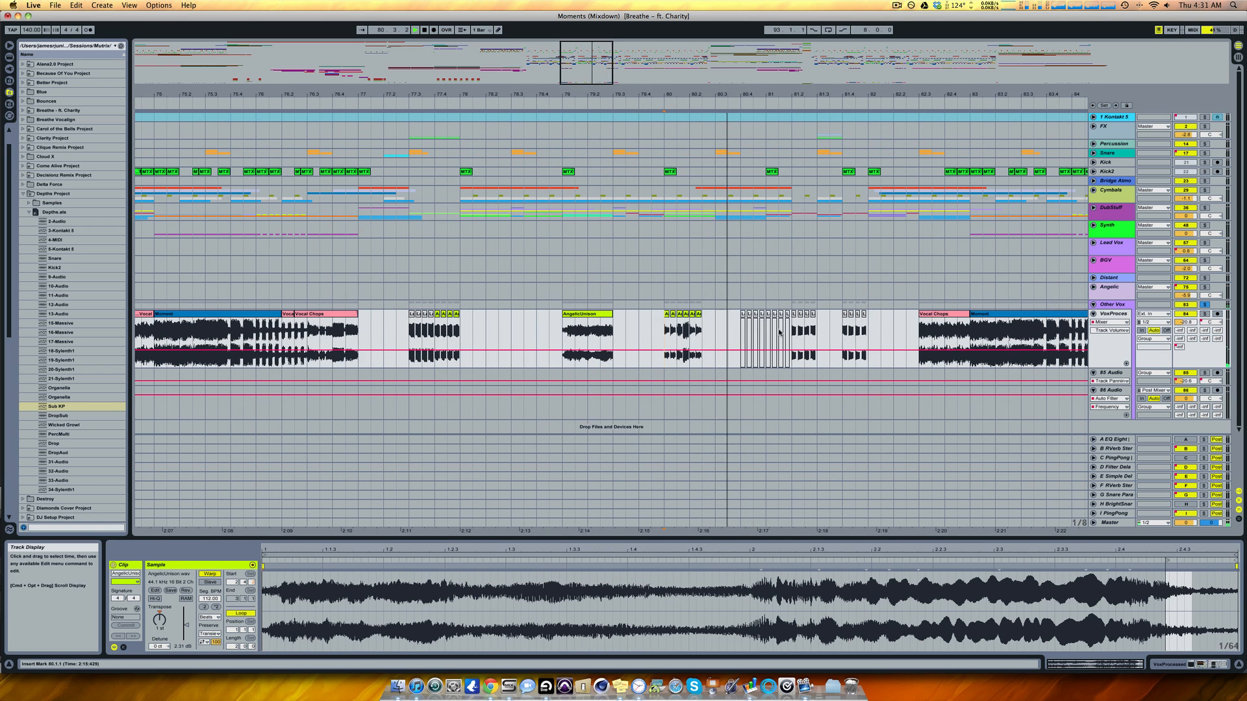
click(747, 331)
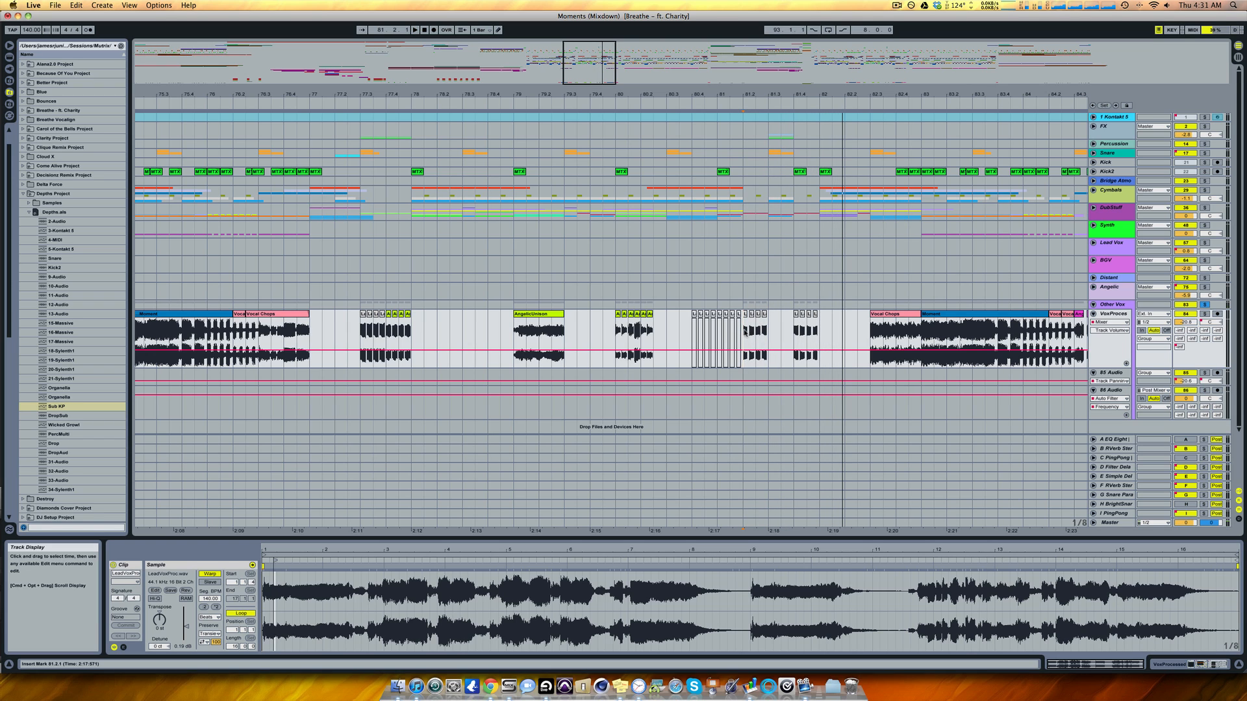
key(space)
Select the four vocal chops between bars 81.2 and 81.3, and examine the Transpose setting of the individual clips.
drag(750, 333, 769, 335)
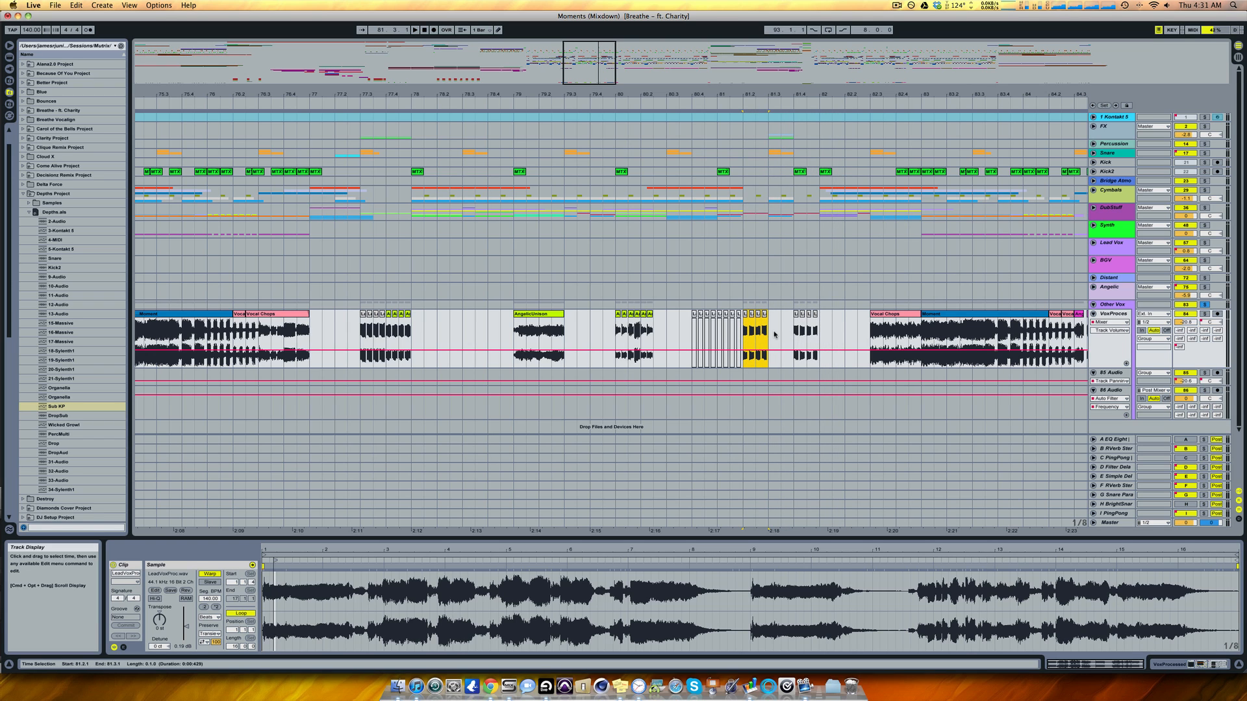
scroll(766, 334, right, 1)
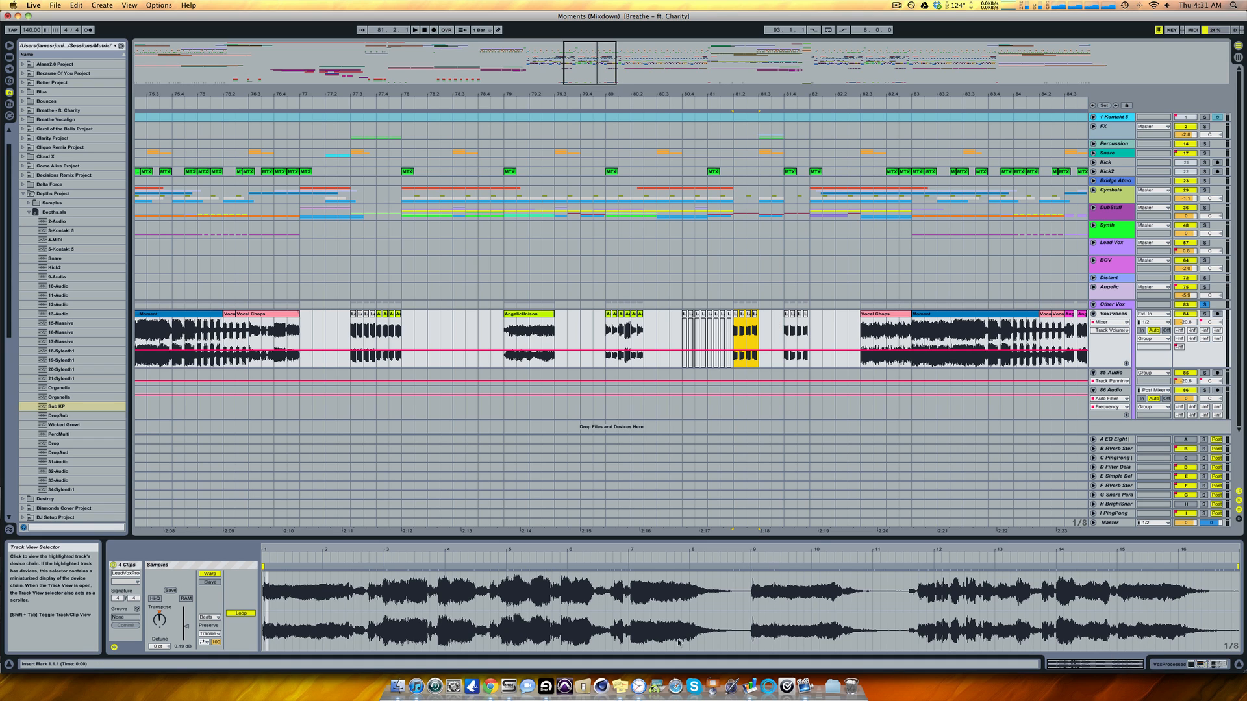
click(736, 318)
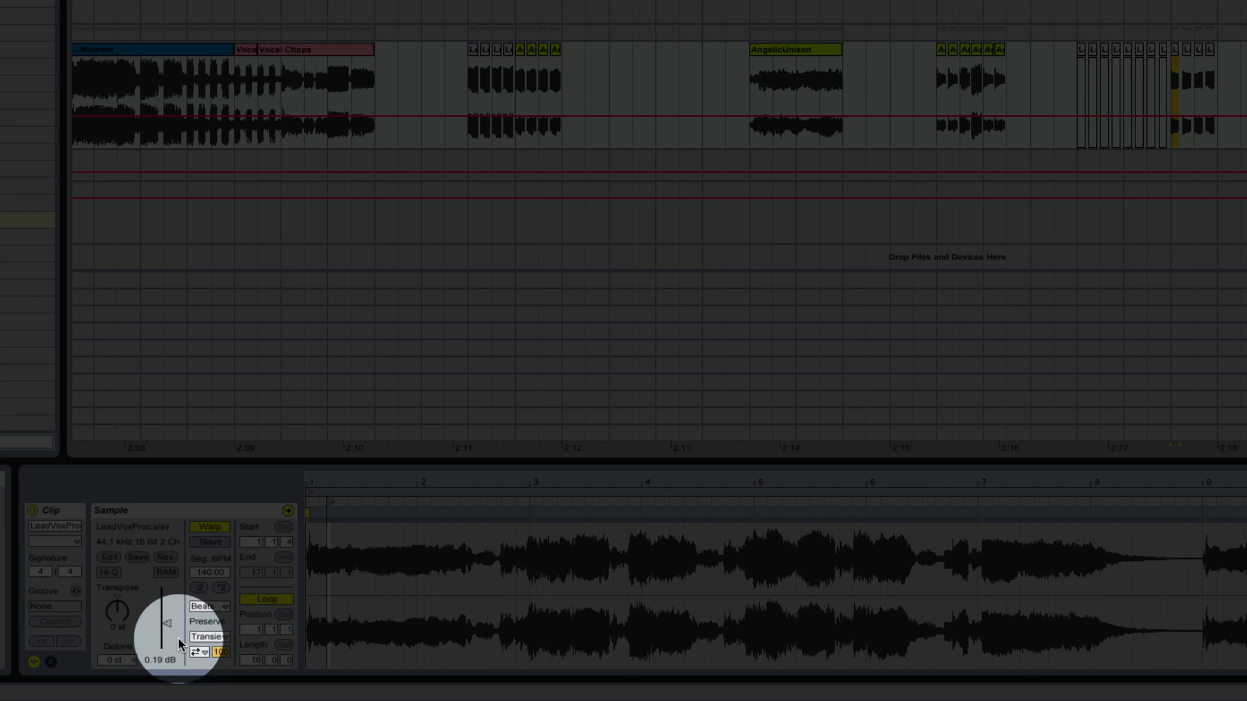
click(1188, 49)
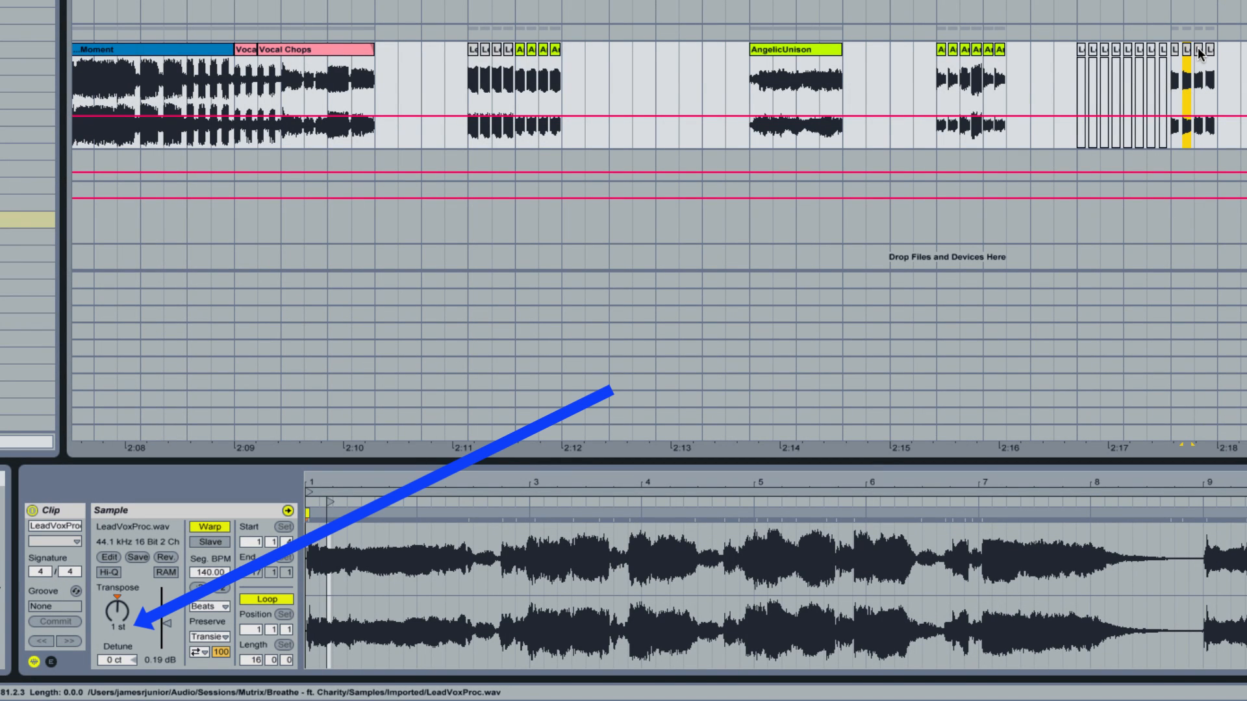
click(1198, 51)
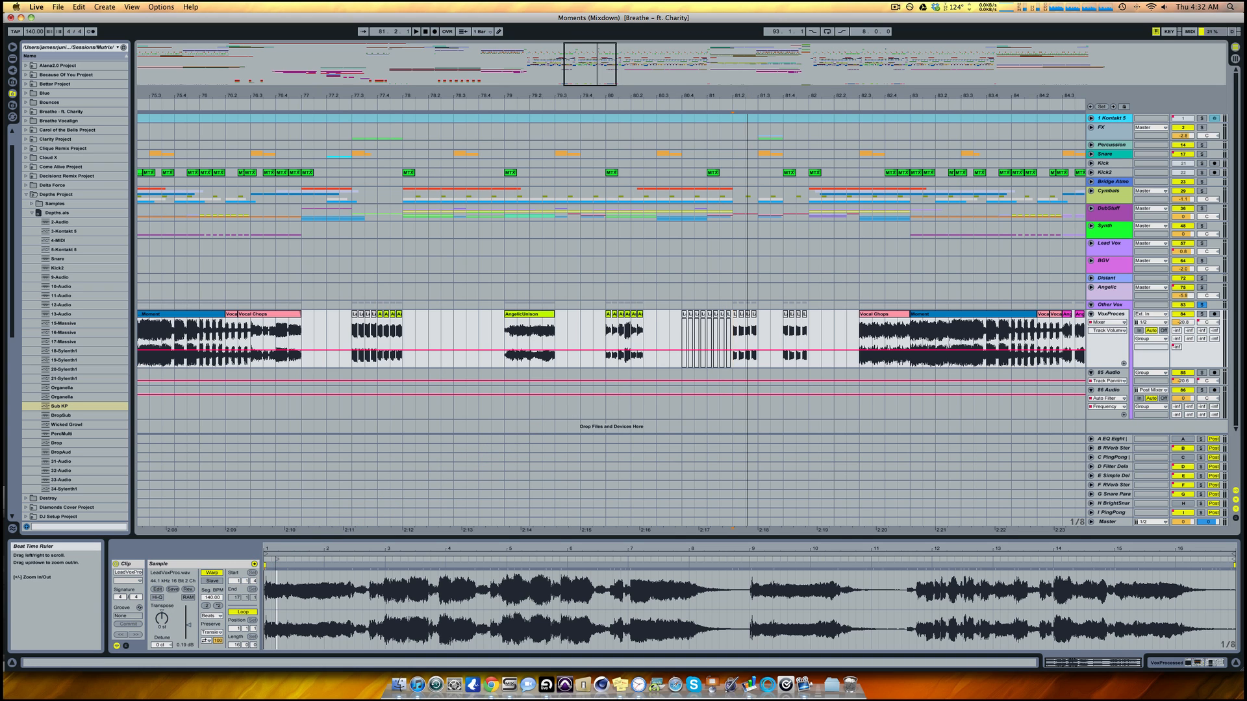
Play a close-up view of the transposed vocal chops from bar 81.2.
drag(781, 99, 732, 314)
click(714, 341)
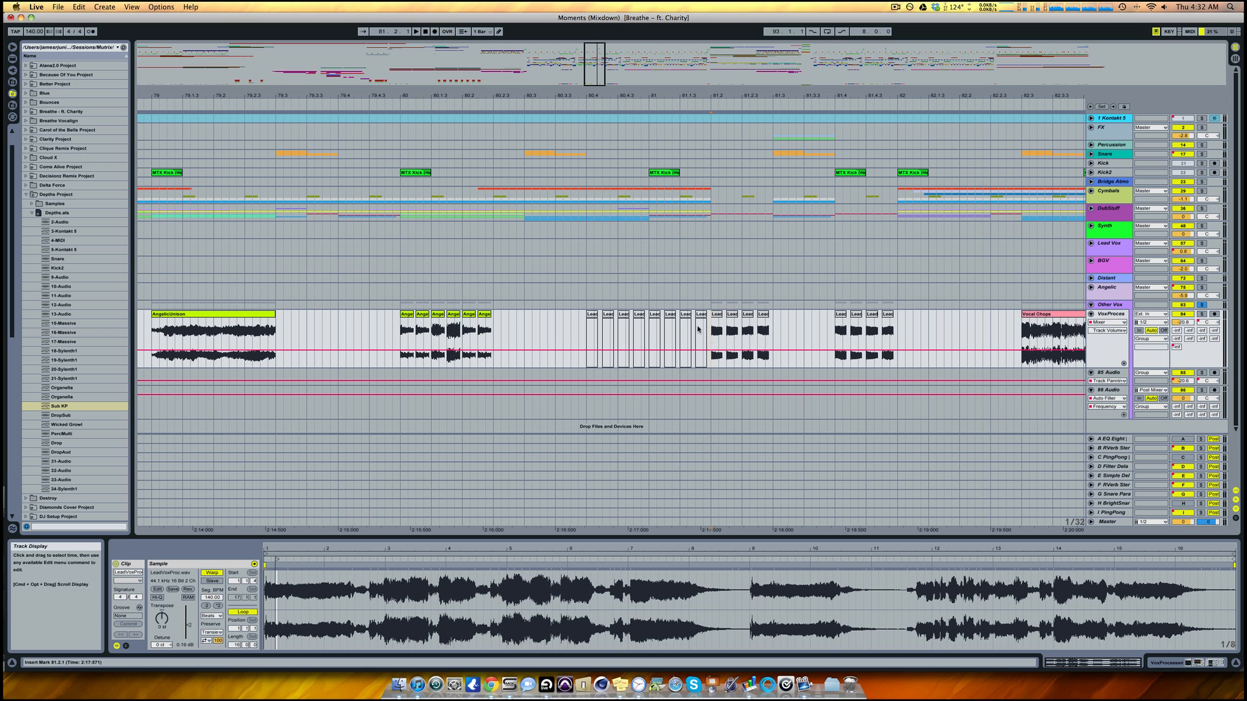
key(space)
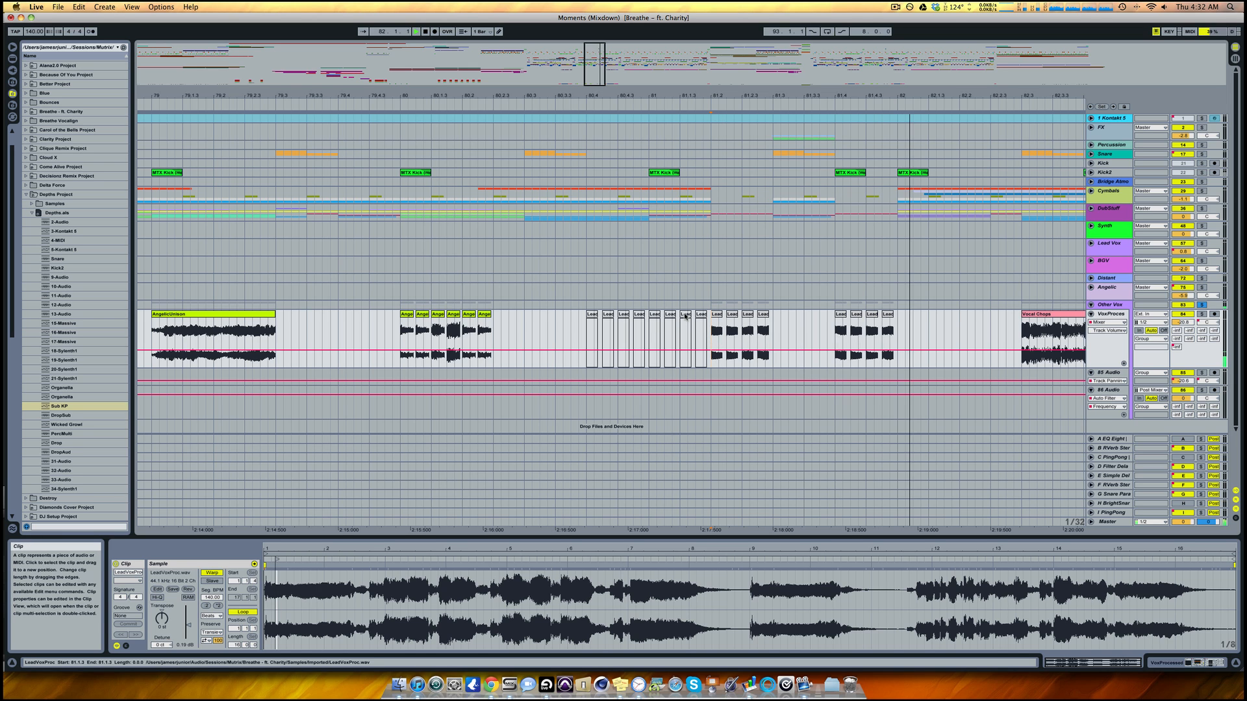